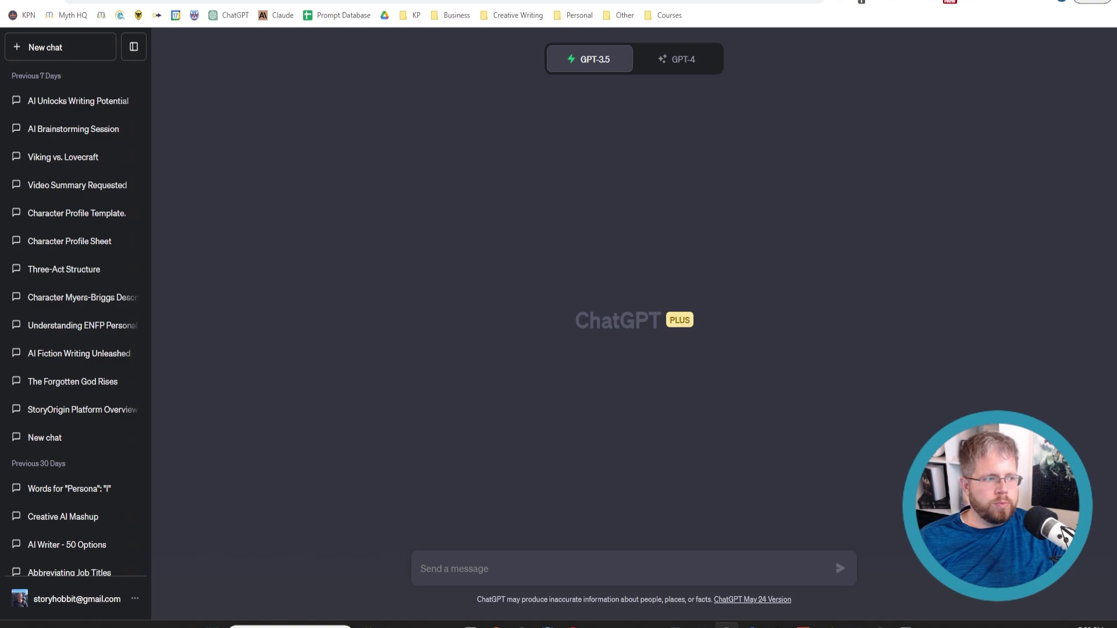
Step: Paste the stable-utopia prompt into the message box, switch to GPT-4, and zoom the page to 110%
{"action": "left_click", "coordinate": [455, 566]}
{"action": "type", "text": "I'd like to create a story based around the concept of a true, working utopia. The story would actually be a collection of short stories showing slice-of-life glimpses of what a true utopia would look like. Before we can plan what they are, however, we need to establish what a real and working utopia would look like. Based on your knowledge, what are some things that would need to exist/have to happen in order for a stable utopia to exist?"}
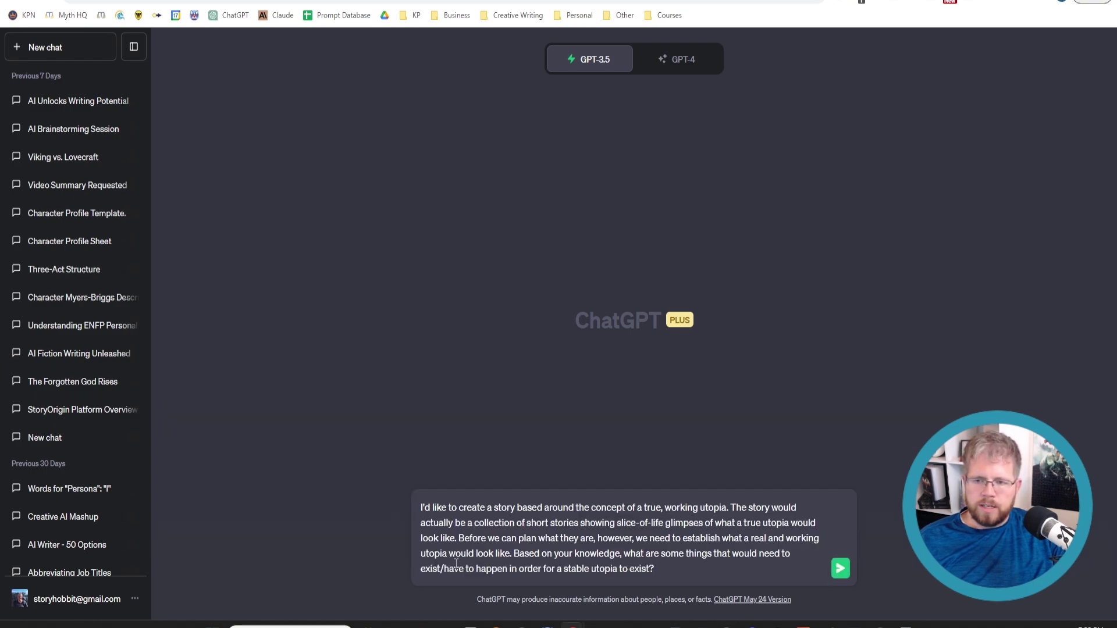
{"action": "left_click", "coordinate": [682, 59]}
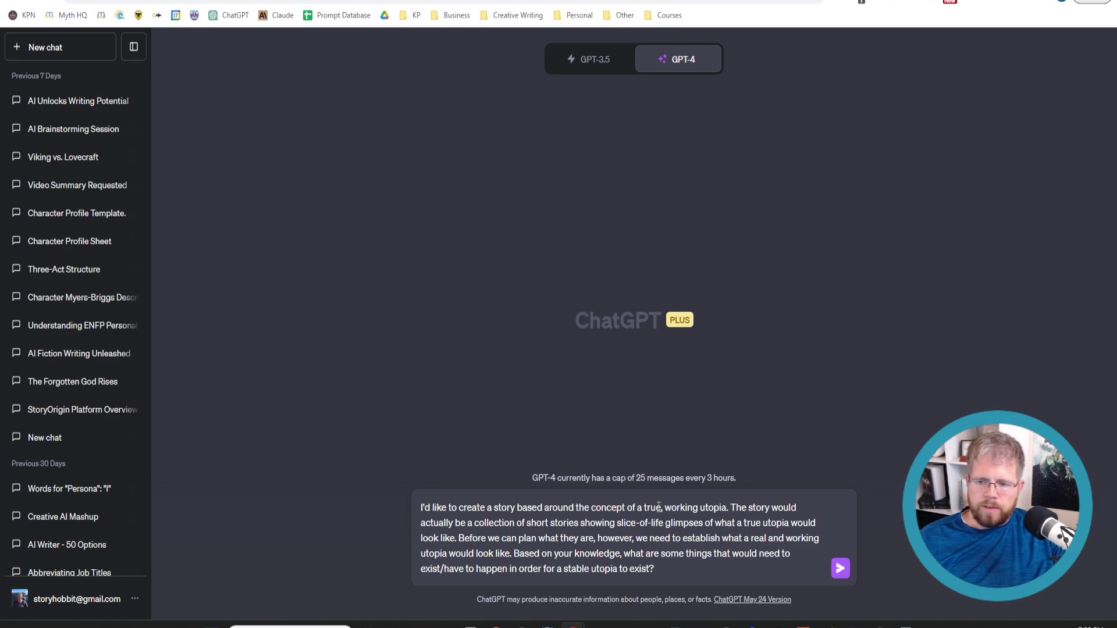
{"action": "key", "text": "ctrl+plus"}
{"action": "key", "text": "ctrl+plus"}
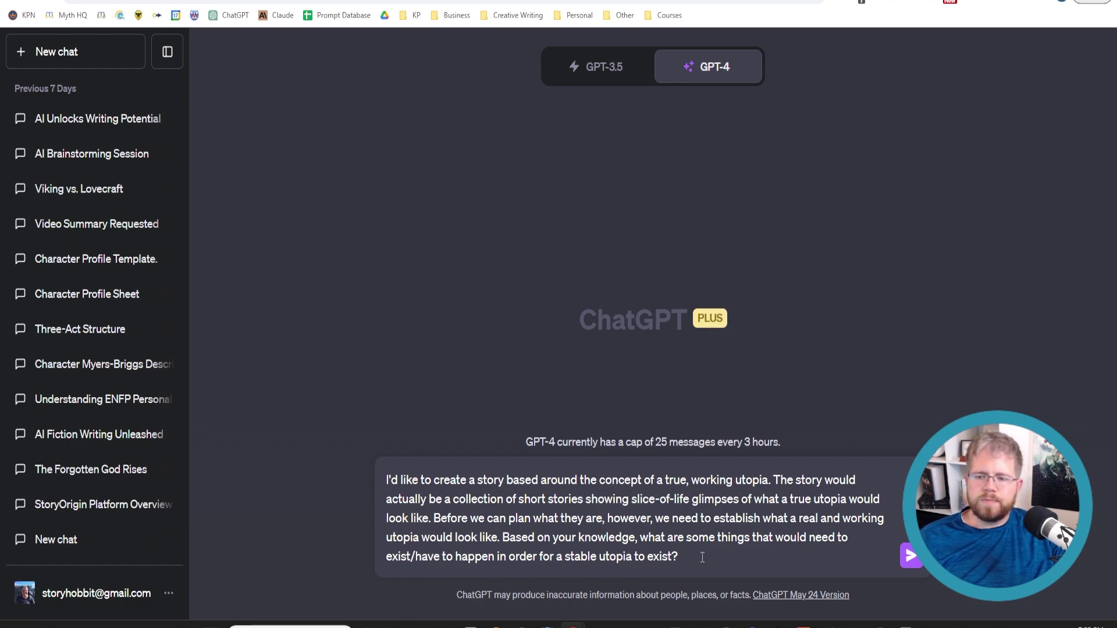
Step: Send the utopia prompt to GPT-4 and read through its ten-point reply
{"action": "key", "text": "Return"}
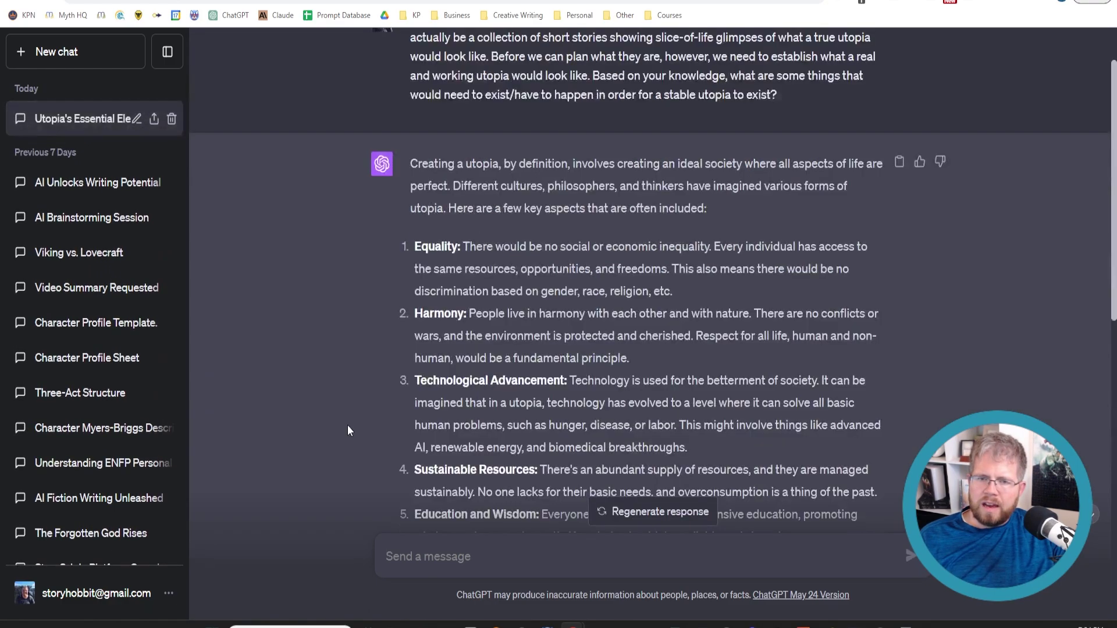
{"action": "scroll", "coordinate": [347, 426], "scroll_direction": "down", "scroll_amount": 6}
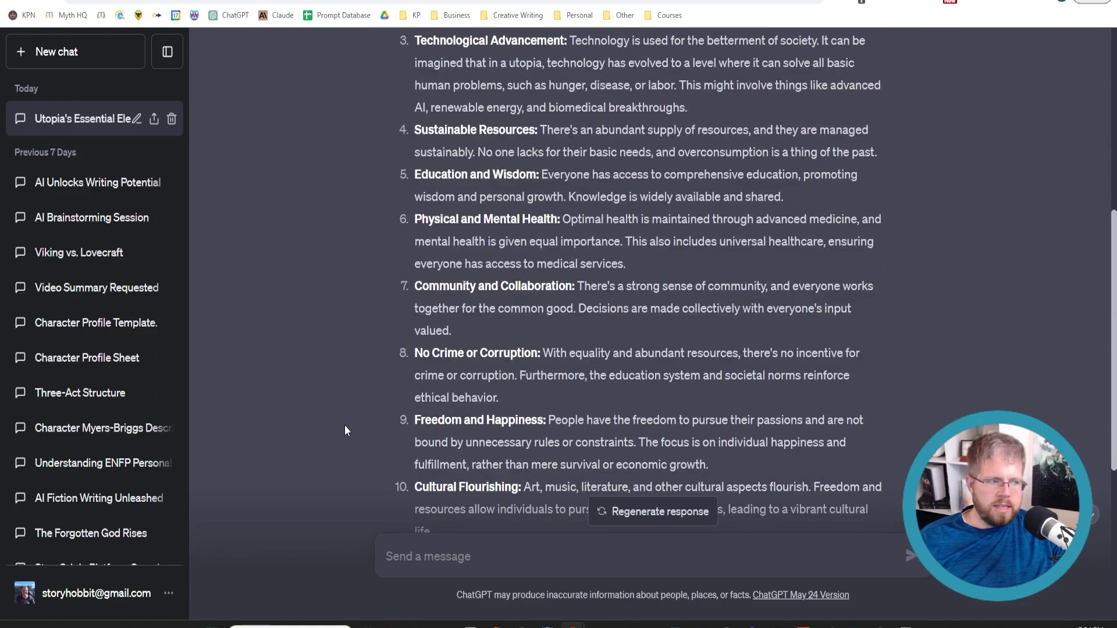
{"action": "scroll", "coordinate": [605, 385], "scroll_direction": "down", "scroll_amount": 5}
{"action": "scroll", "coordinate": [605, 385], "scroll_direction": "up", "scroll_amount": 5}
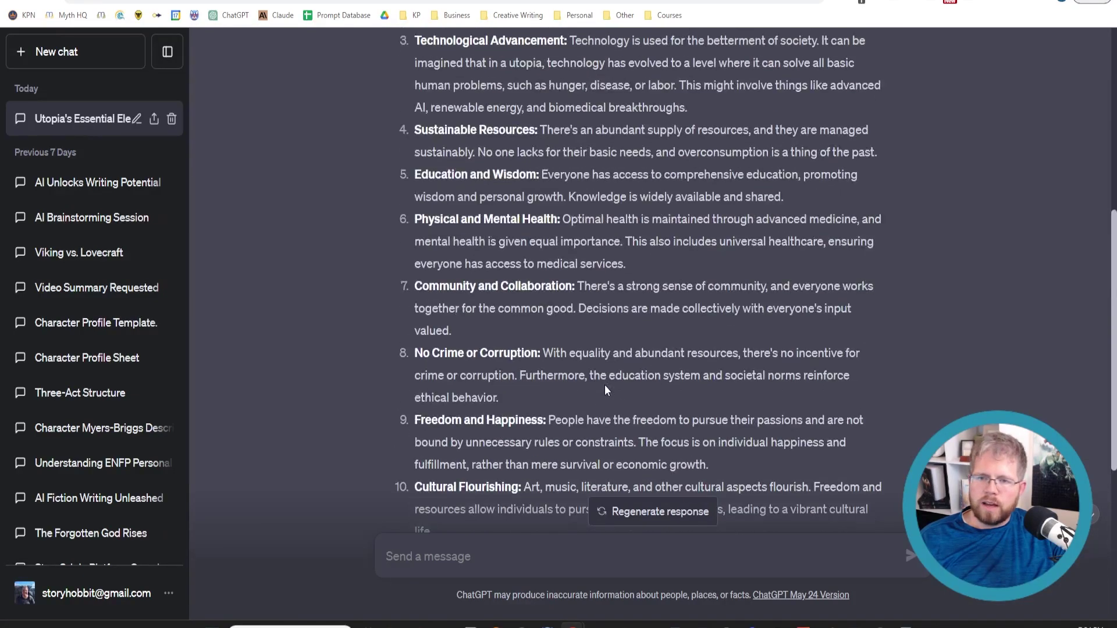
{"action": "scroll", "coordinate": [605, 385], "scroll_direction": "up", "scroll_amount": 1}
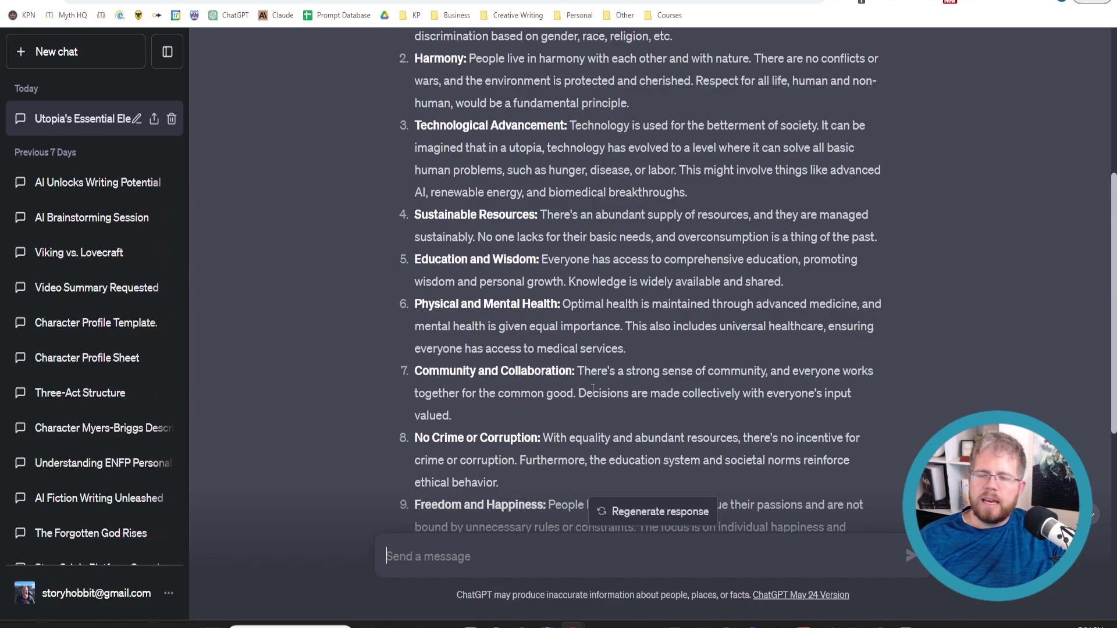
{"action": "scroll", "coordinate": [593, 389], "scroll_direction": "up", "scroll_amount": 2}
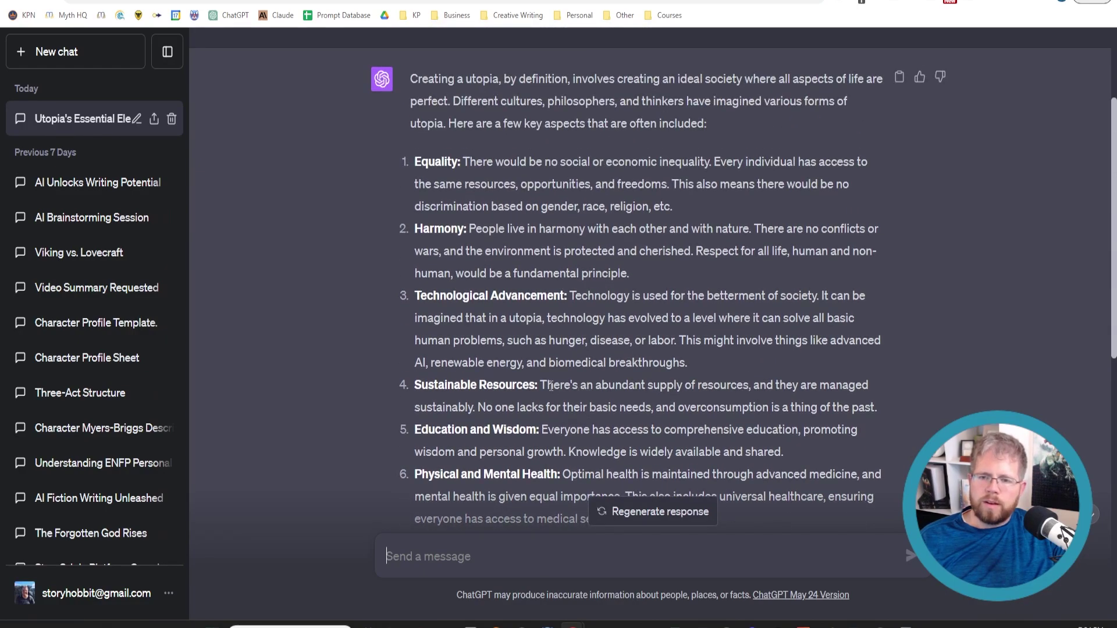
{"action": "scroll", "coordinate": [515, 391], "scroll_direction": "down", "scroll_amount": 5}
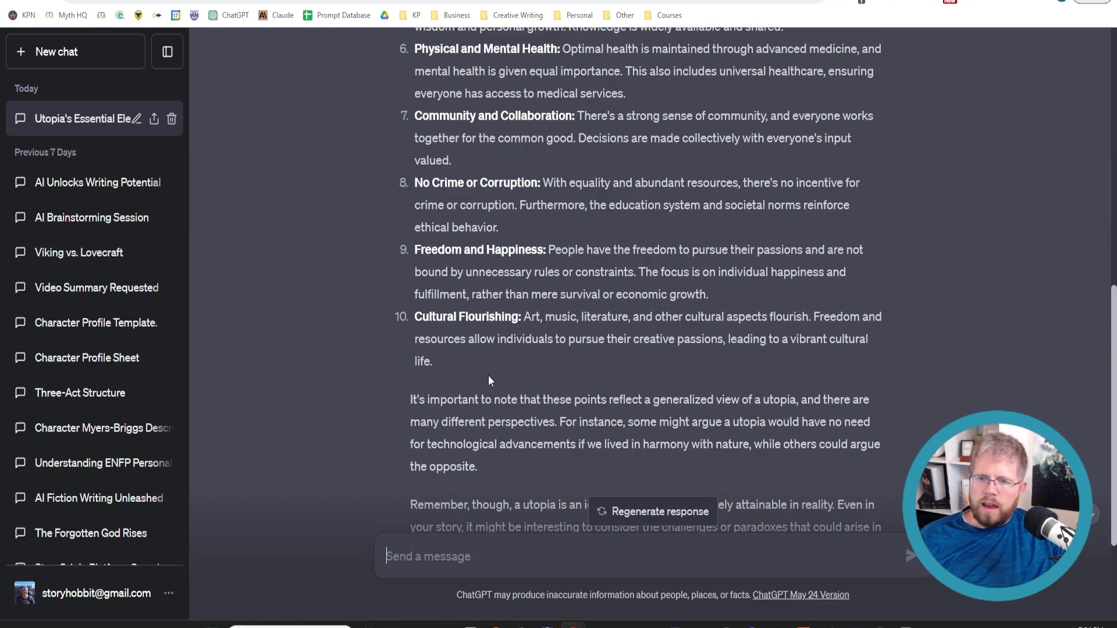
{"action": "scroll", "coordinate": [488, 375], "scroll_direction": "up", "scroll_amount": 5}
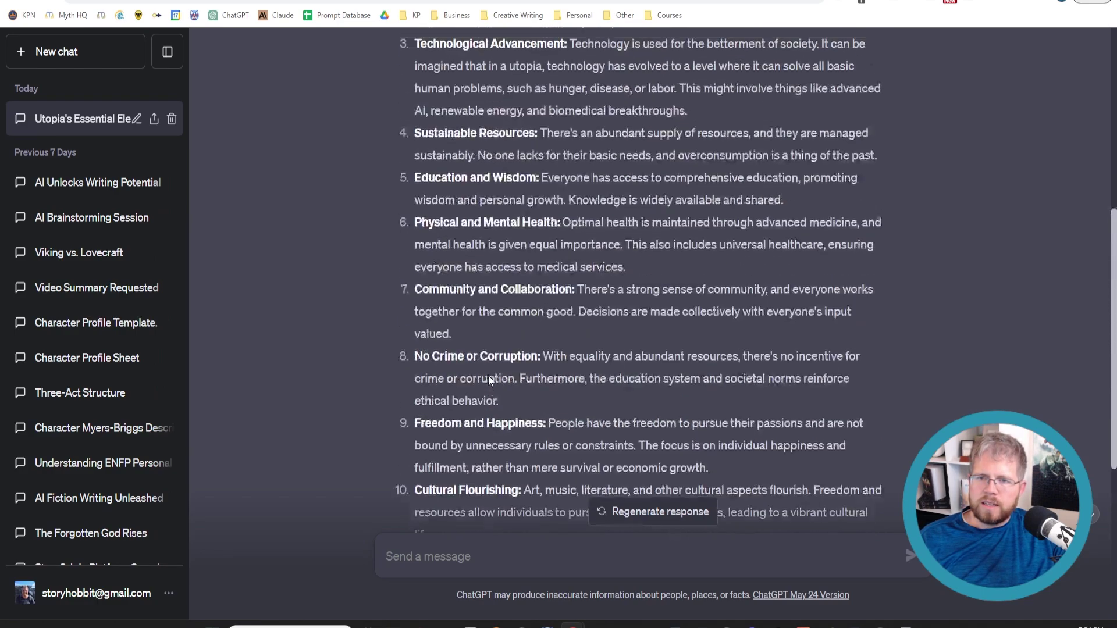
{"action": "scroll", "coordinate": [525, 356], "scroll_direction": "down", "scroll_amount": 4}
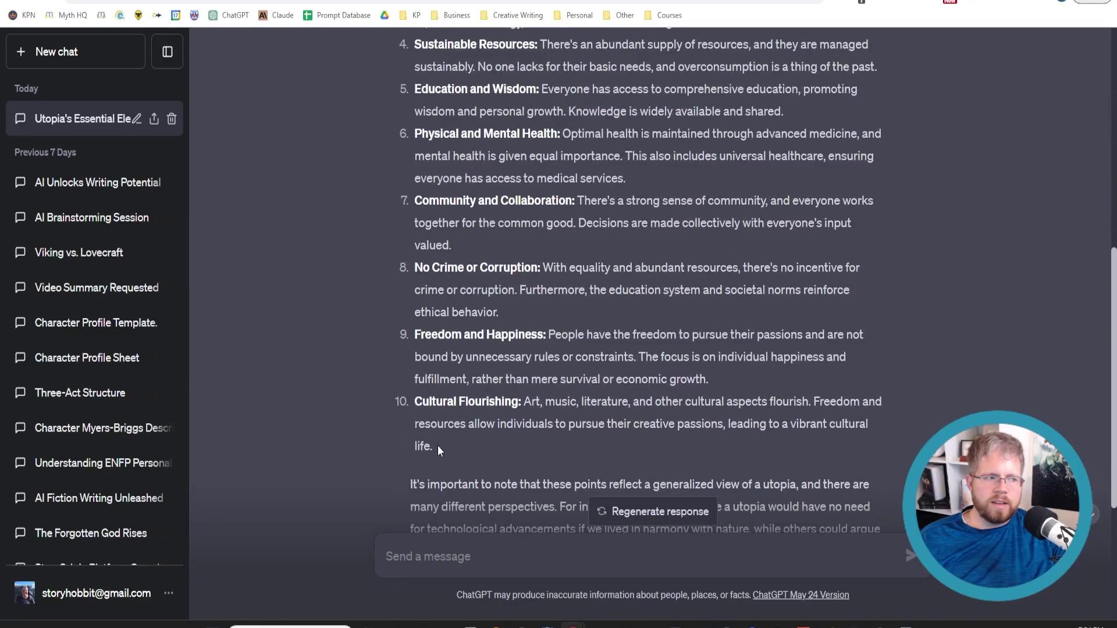
{"action": "scroll", "coordinate": [454, 448], "scroll_direction": "up", "scroll_amount": 2}
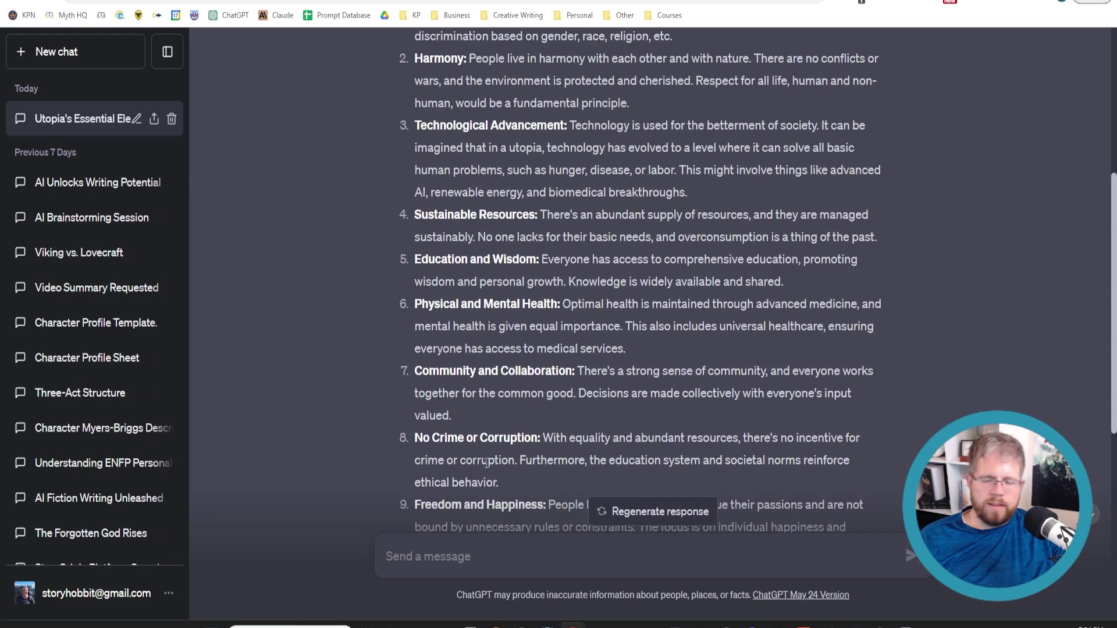
{"action": "scroll", "coordinate": [487, 463], "scroll_direction": "down", "scroll_amount": 2}
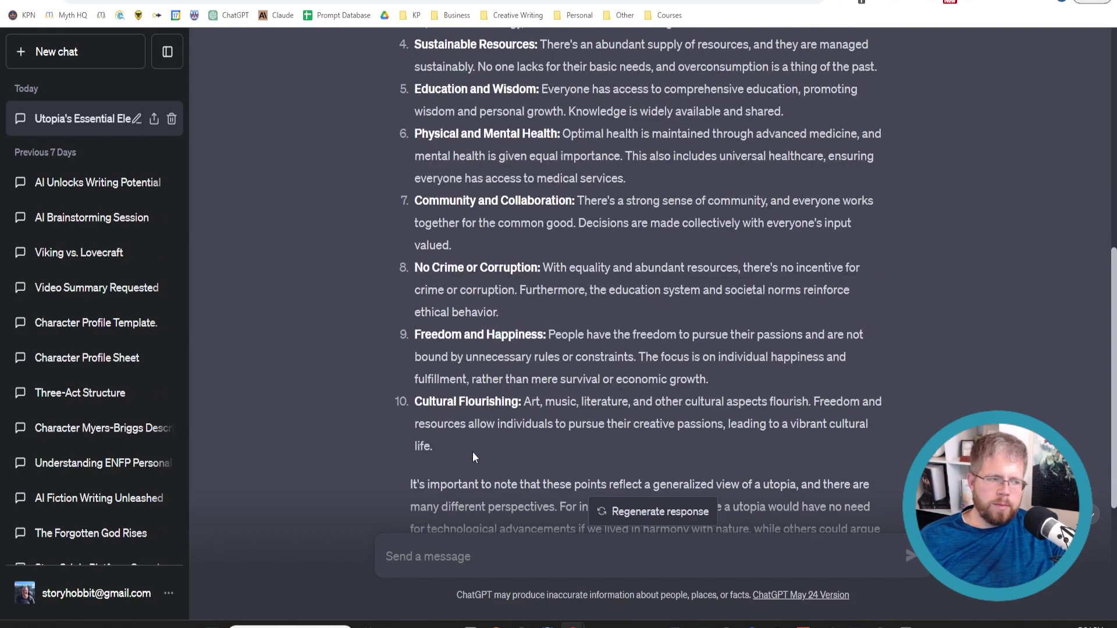
Step: Highlight the No Crime or Corruption point and the paragraph about differing perspectives
{"action": "left_click_drag", "start_coordinate": [522, 313], "coordinate": [416, 268]}
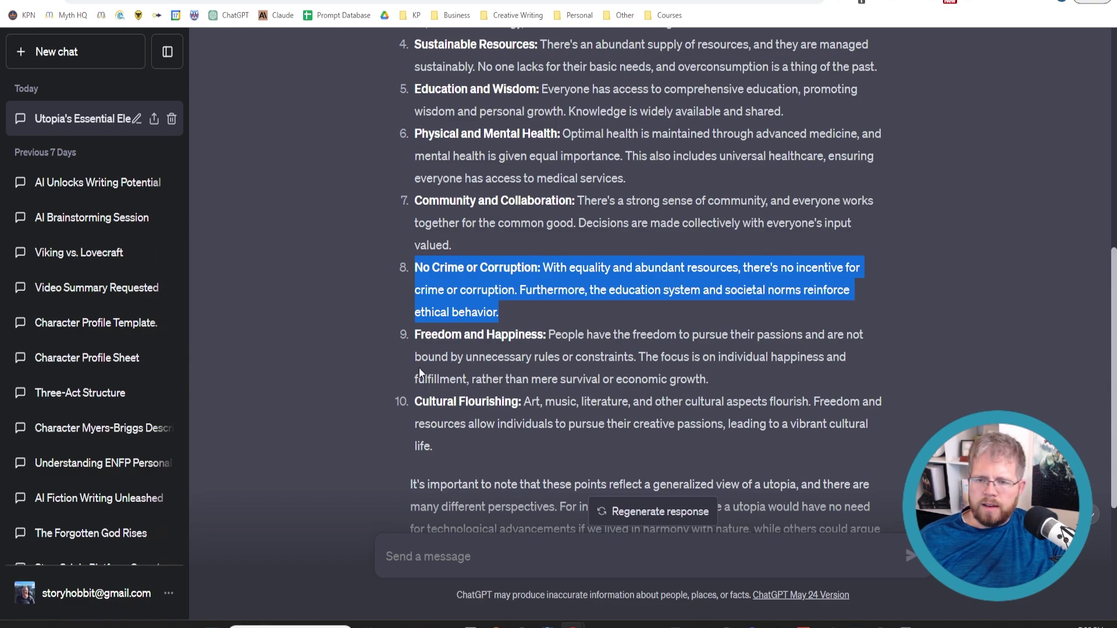
{"action": "scroll", "coordinate": [416, 366], "scroll_direction": "up", "scroll_amount": 5}
{"action": "scroll", "coordinate": [408, 372], "scroll_direction": "up", "scroll_amount": 3}
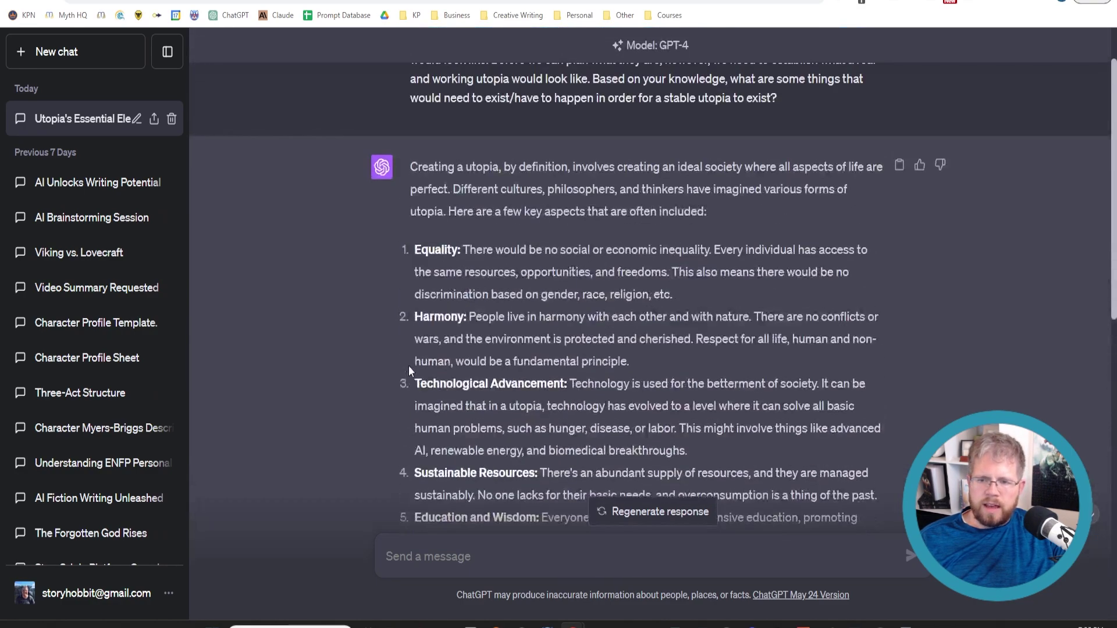
{"action": "scroll", "coordinate": [521, 318], "scroll_direction": "down", "scroll_amount": 4}
{"action": "scroll", "coordinate": [521, 319], "scroll_direction": "down", "scroll_amount": 7}
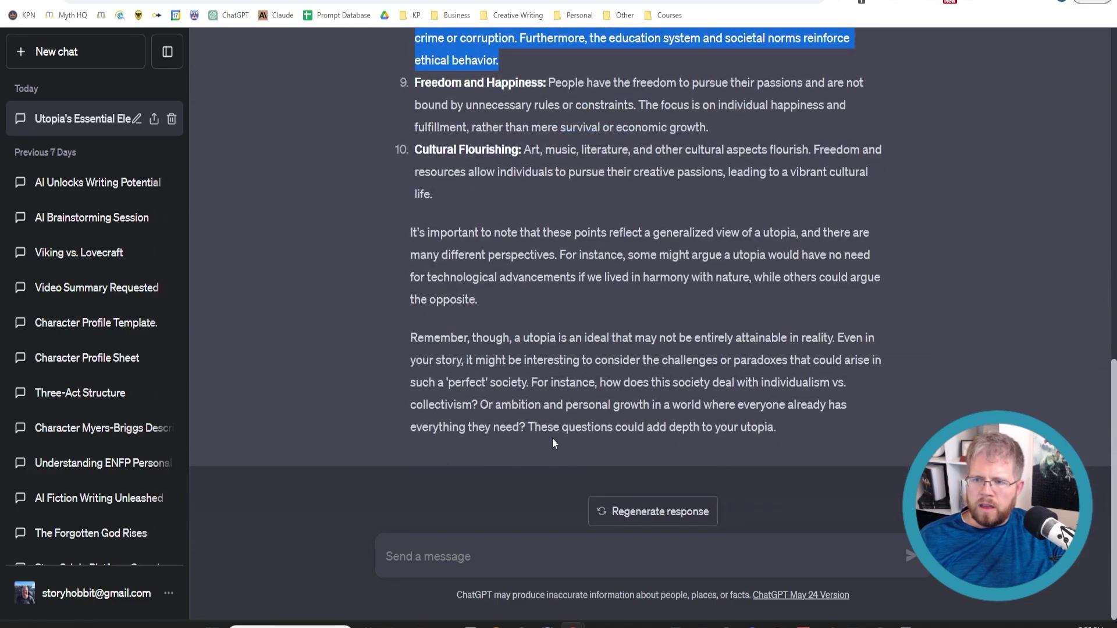
{"action": "left_click_drag", "start_coordinate": [410, 232], "coordinate": [876, 254]}
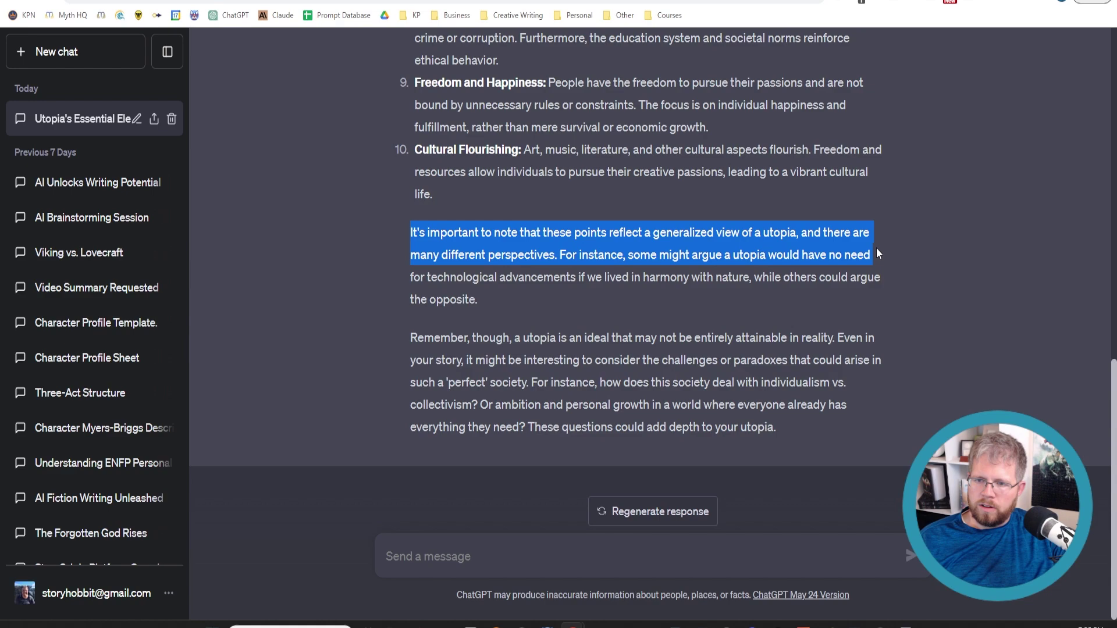
{"action": "left_click_drag", "start_coordinate": [876, 254], "coordinate": [836, 338]}
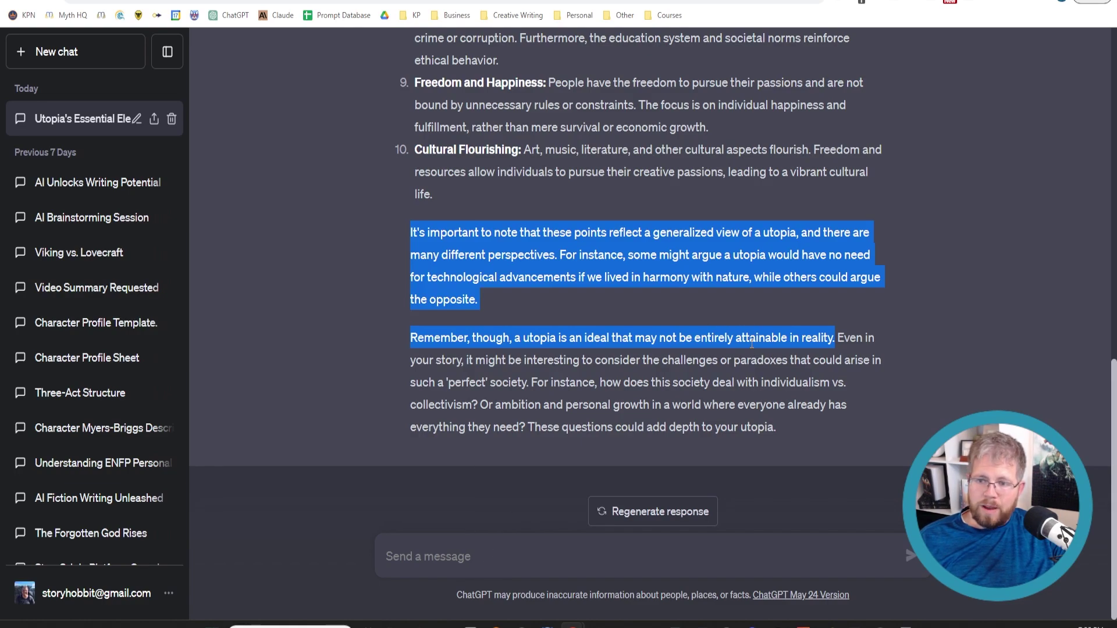
Step: Type a follow-up assuming utopia is attainable and asking which listed item would matter most
{"action": "left_click", "coordinate": [436, 563]}
{"action": "type", "text": "Let"}
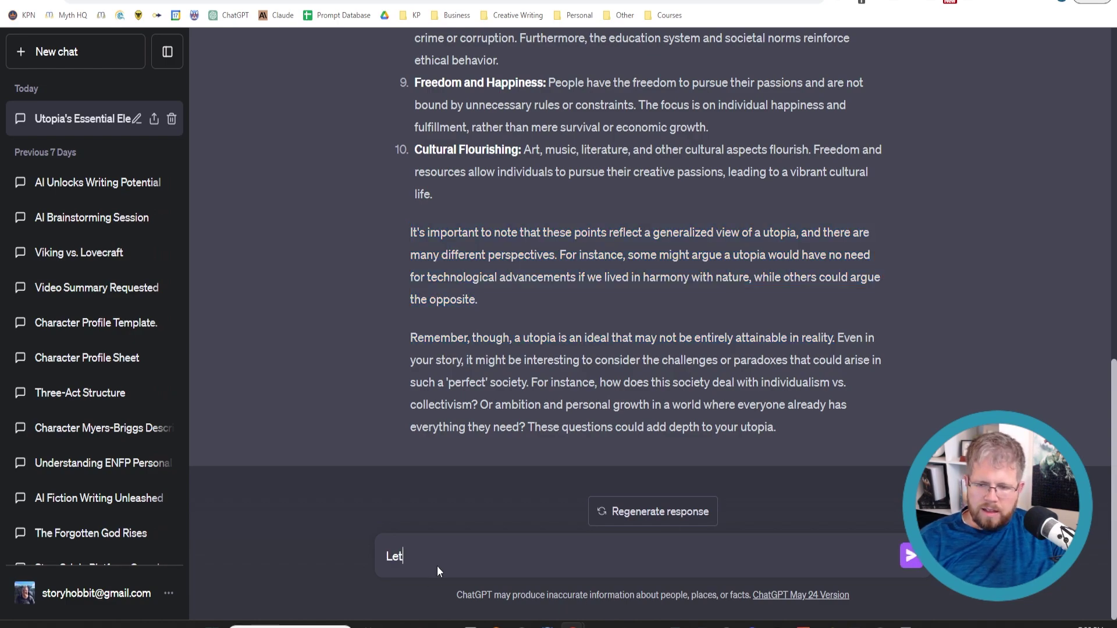
{"action": "type", "text": "'s asume that it is"}
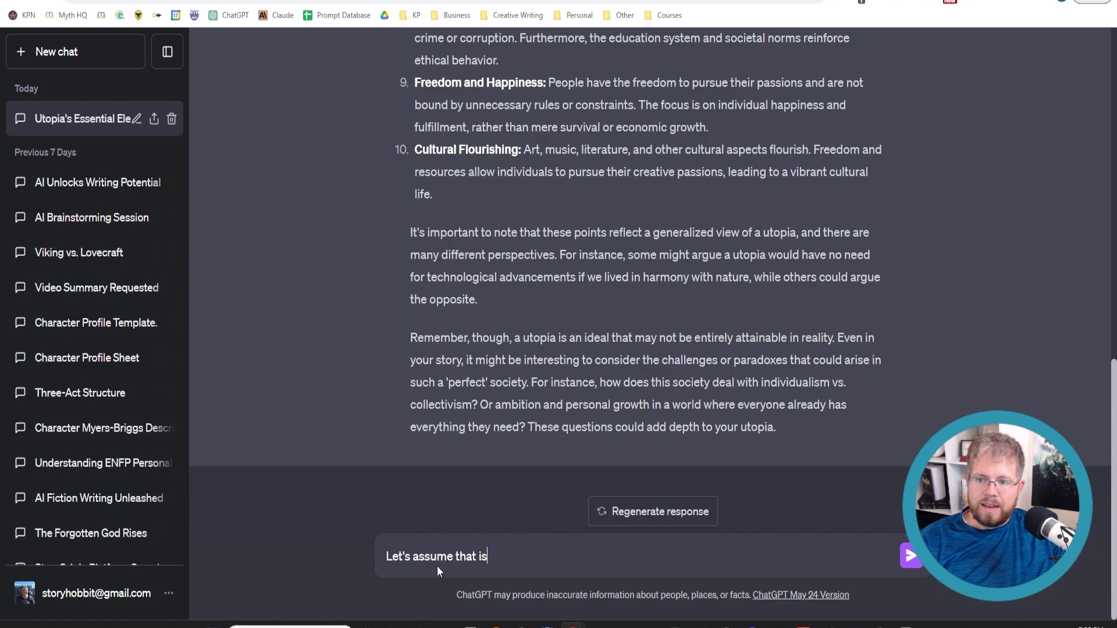
{"action": "type", "text": " atta"}
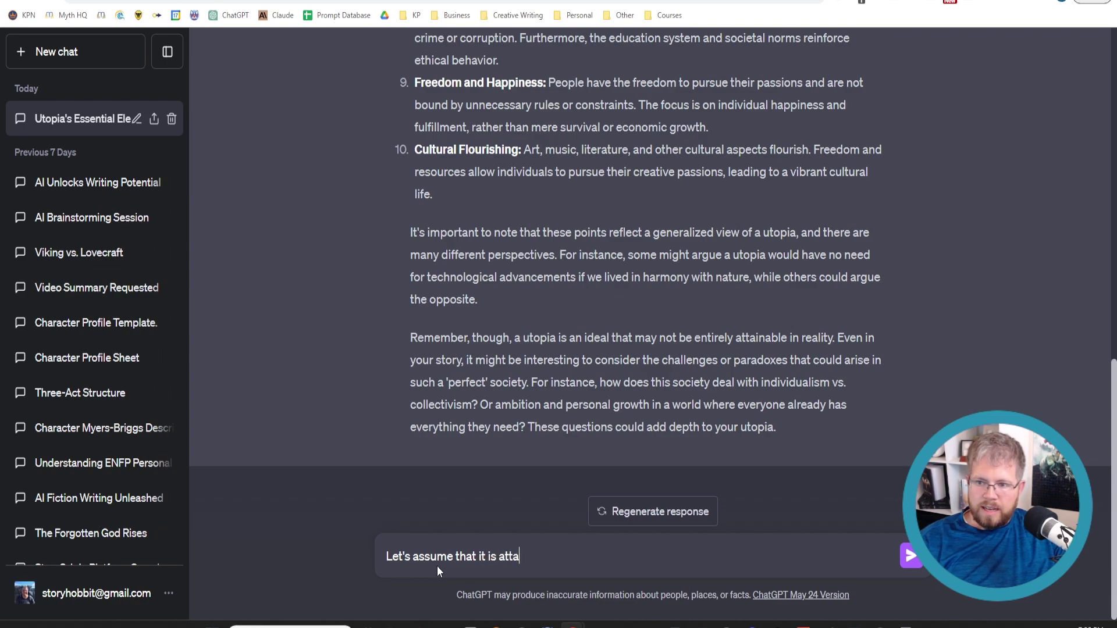
{"action": "type", "text": "inable in reality"}
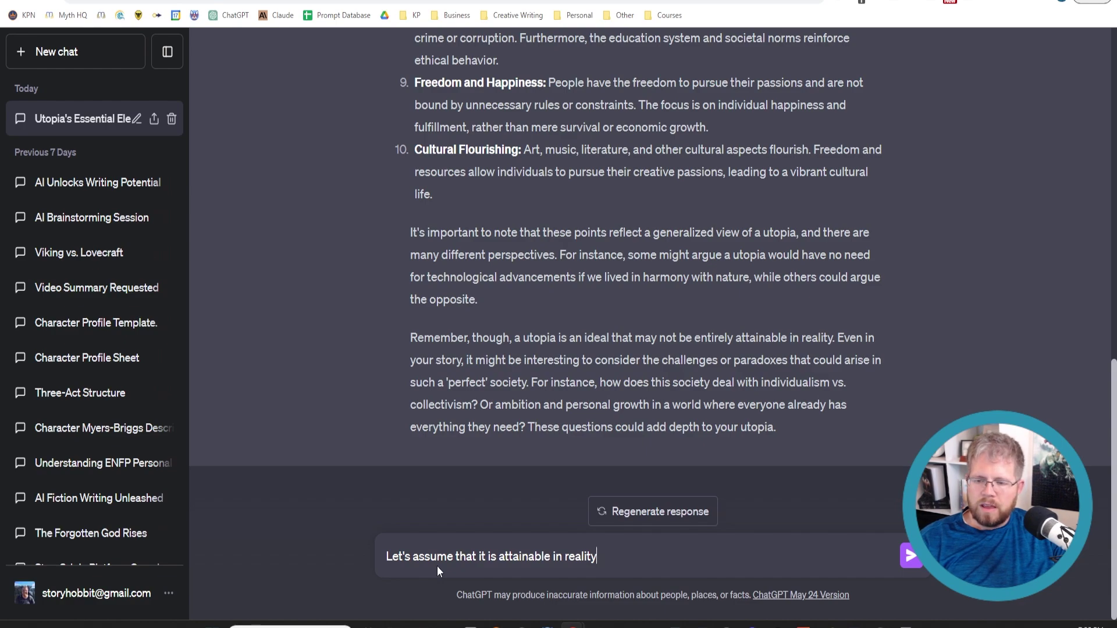
{"action": "type", "text": ". Which of the items "}
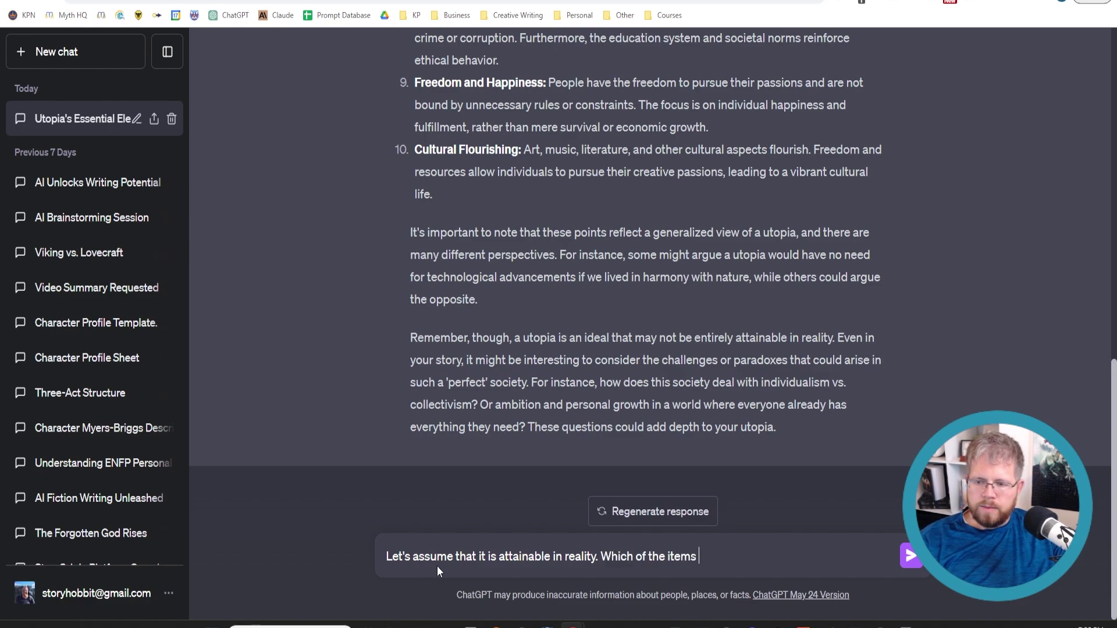
{"action": "type", "text": "you listed would be"}
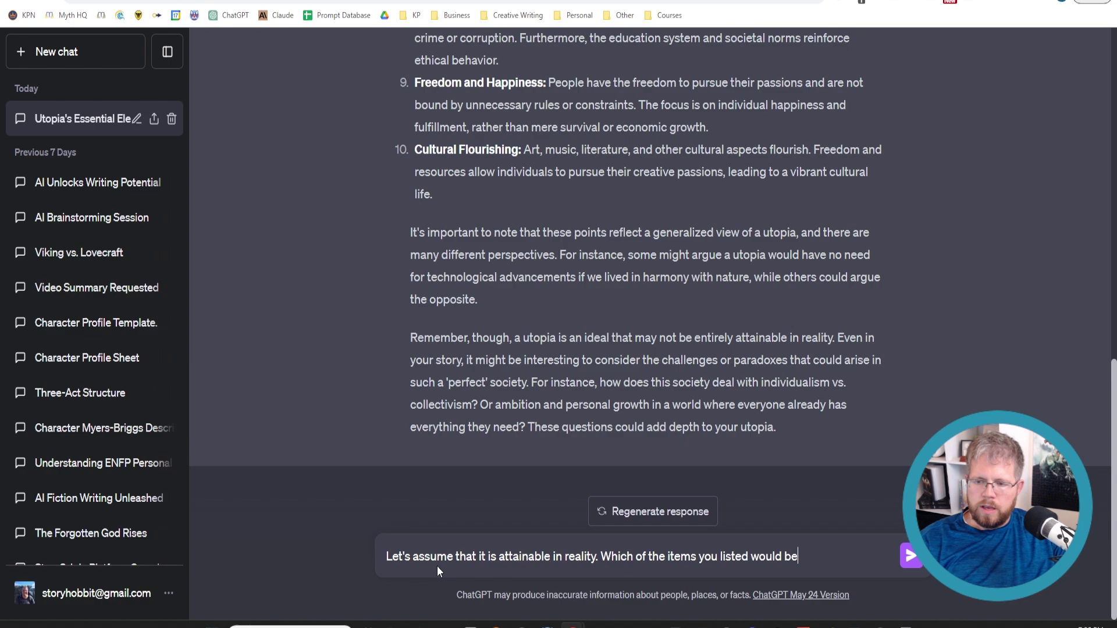
{"action": "type", "text": " the most important "}
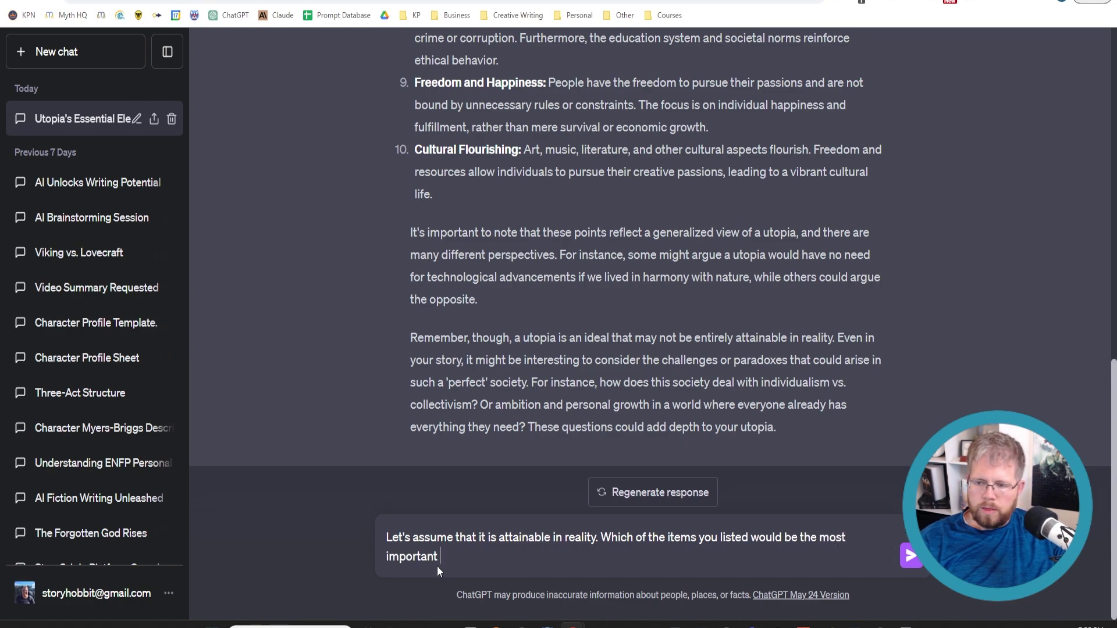
{"action": "type", "text": "thing, that would have "}
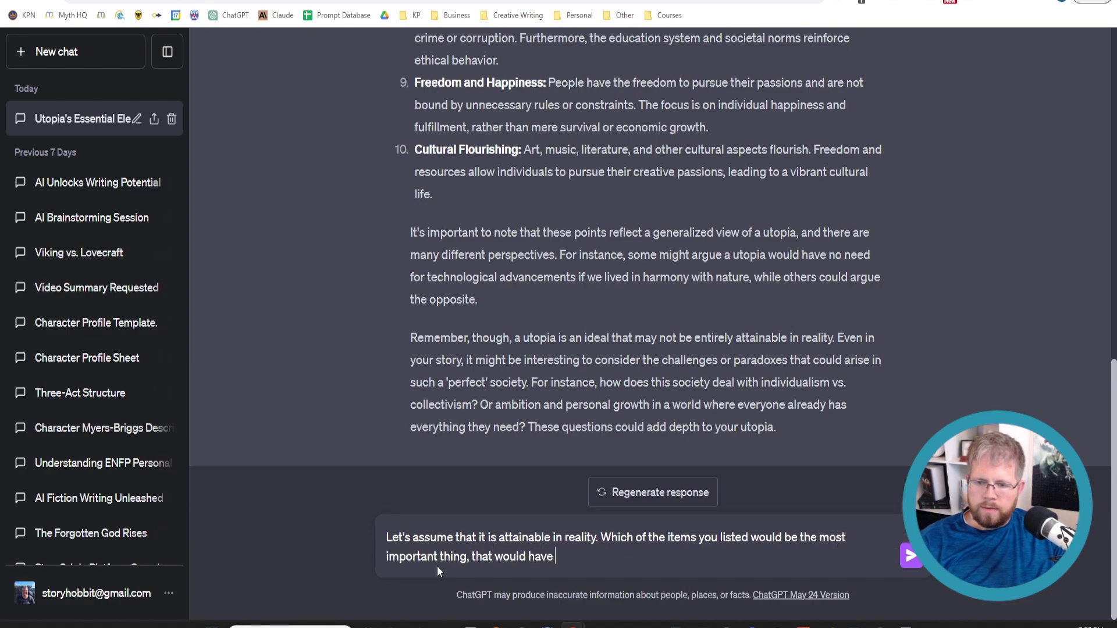
{"action": "type", "text": "the greatest ef"}
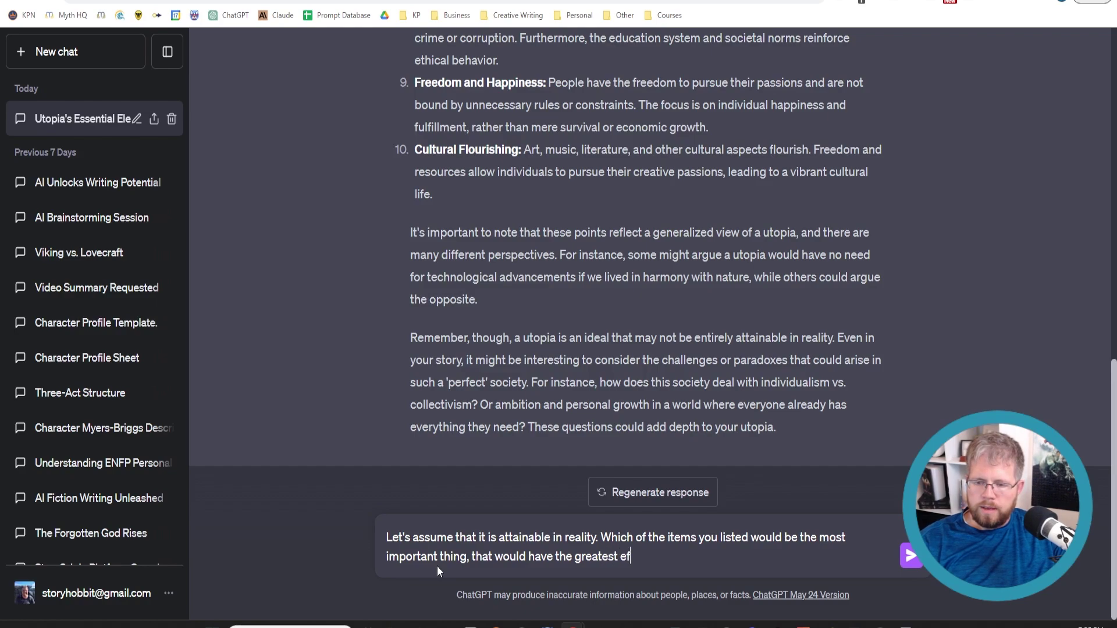
{"action": "type", "text": "fect on "}
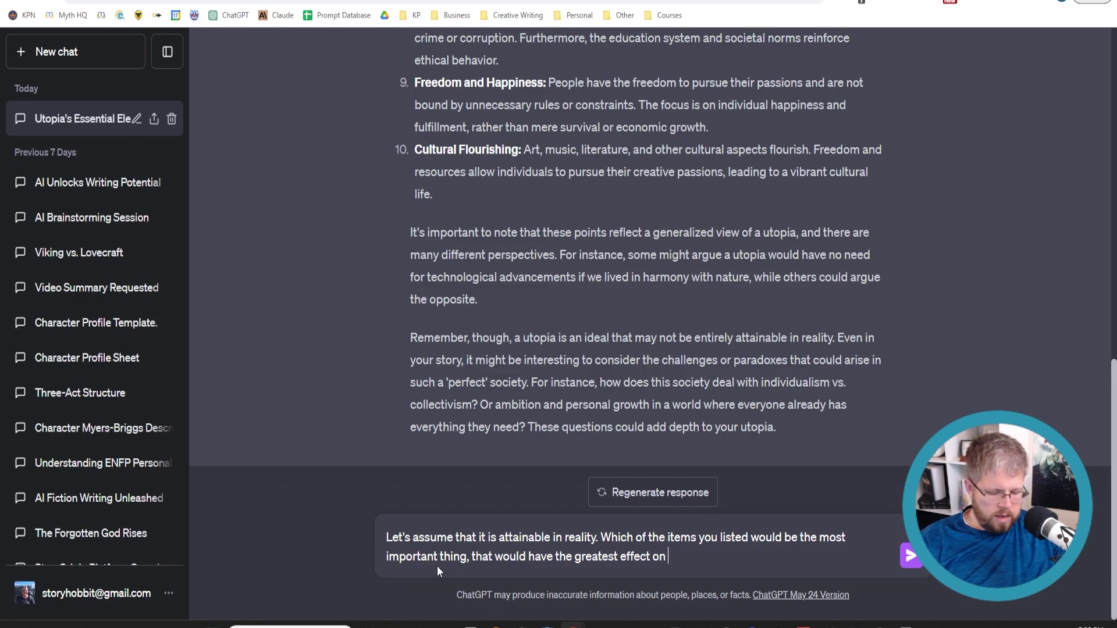
{"action": "type", "text": "making"}
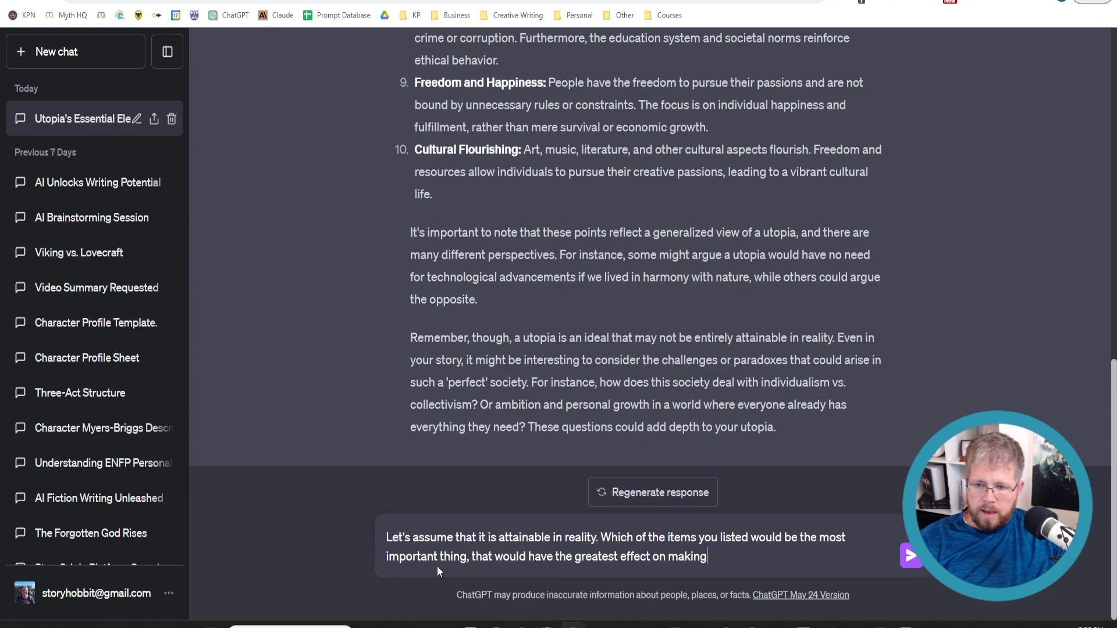
{"action": "type", "text": " all of the other things "}
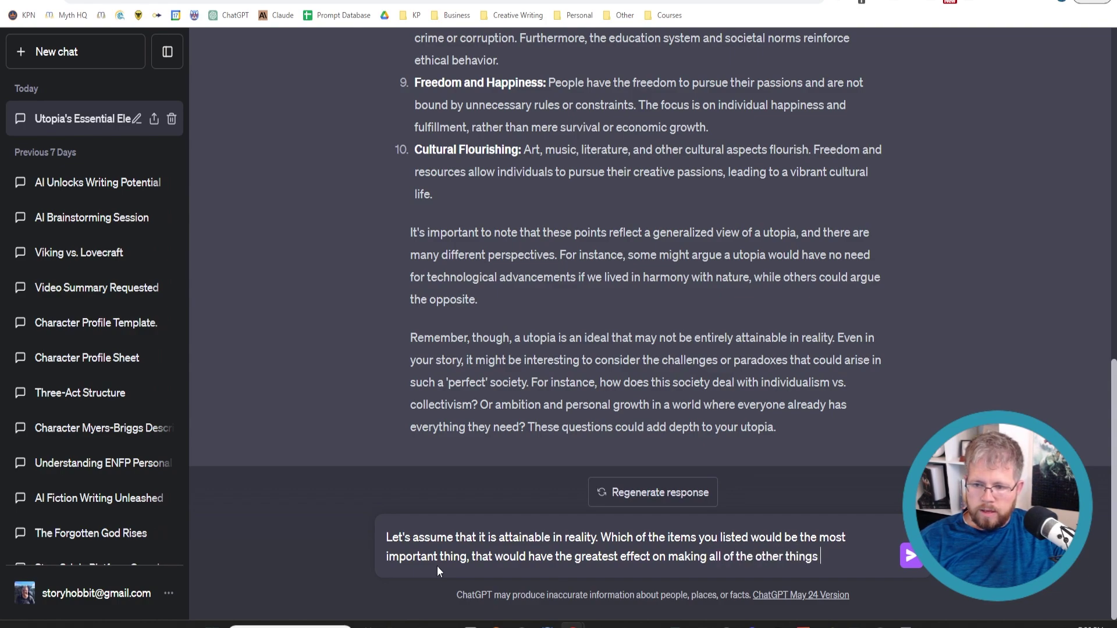
{"action": "type", "text": "possible?"}
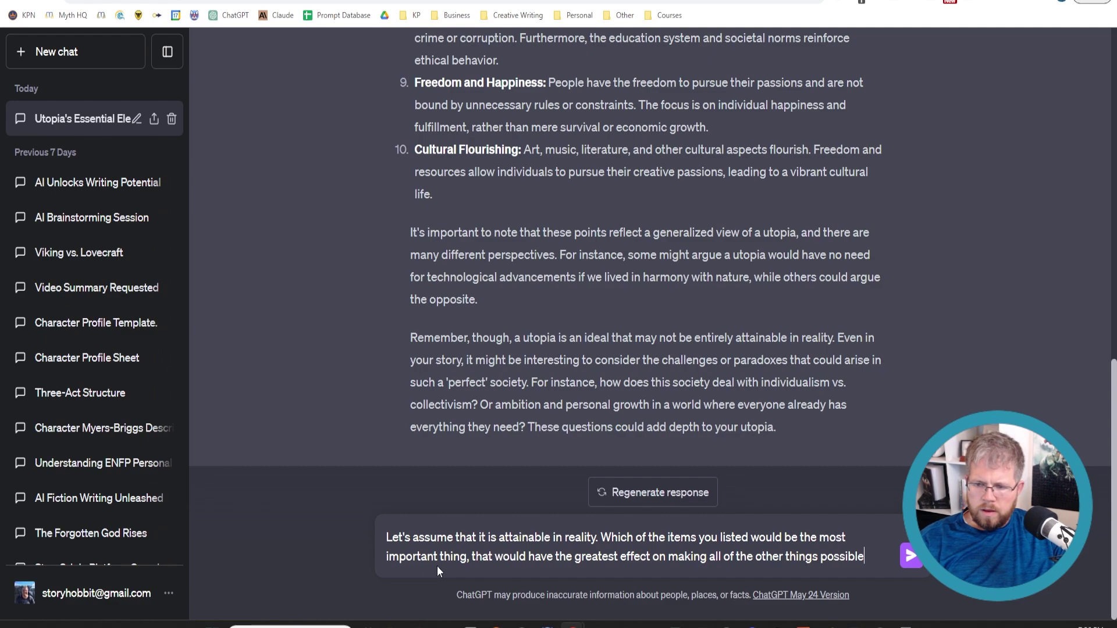
{"action": "type", "text": "?"}
Step: Send the follow-up and read the reply naming Education and Wisdom, Equality and Technological Advancement
{"action": "key", "text": "Return"}
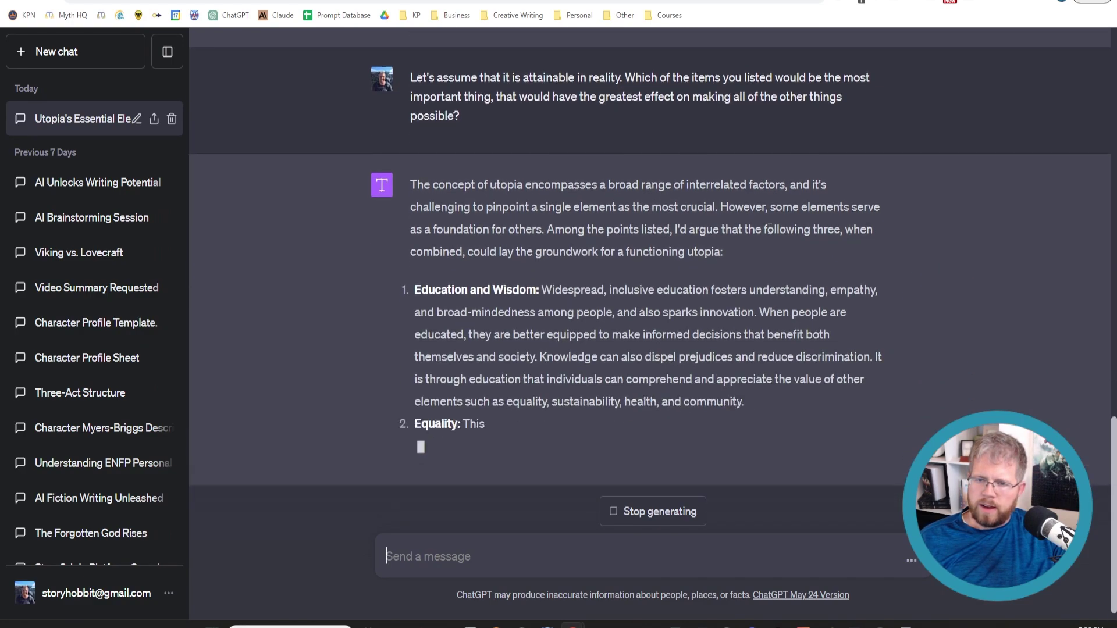
{"action": "scroll", "coordinate": [599, 267], "scroll_direction": "up", "scroll_amount": 2}
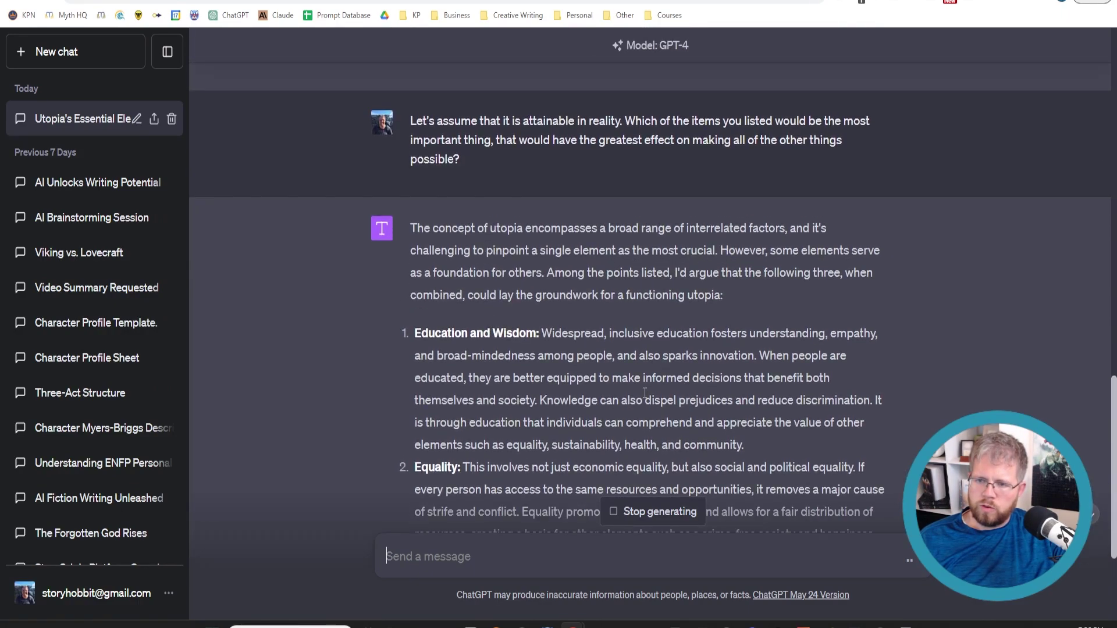
{"action": "scroll", "coordinate": [612, 402], "scroll_direction": "down", "scroll_amount": 2}
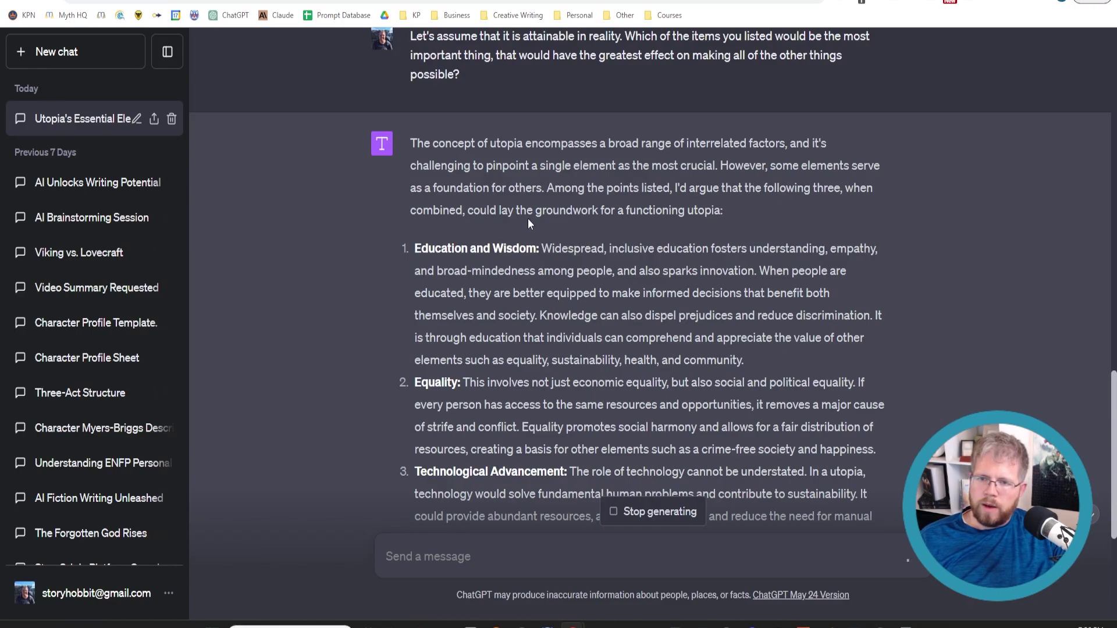
{"action": "scroll", "coordinate": [528, 218], "scroll_direction": "down", "scroll_amount": 1}
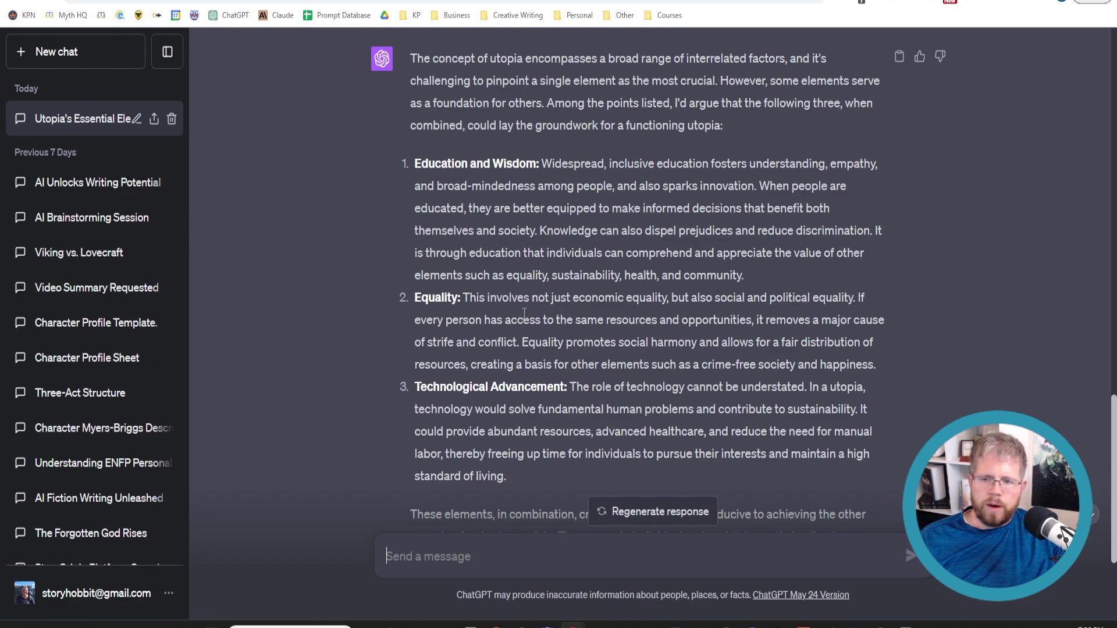
{"action": "left_click_drag", "start_coordinate": [415, 386], "coordinate": [568, 381]}
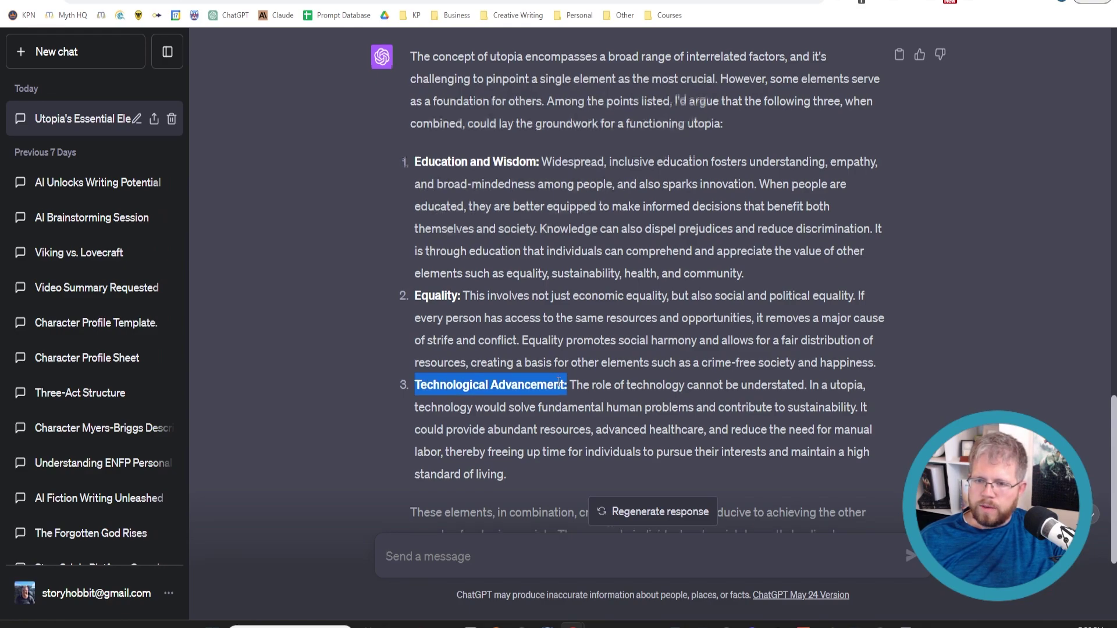
{"action": "scroll", "coordinate": [687, 262], "scroll_direction": "down", "scroll_amount": 3}
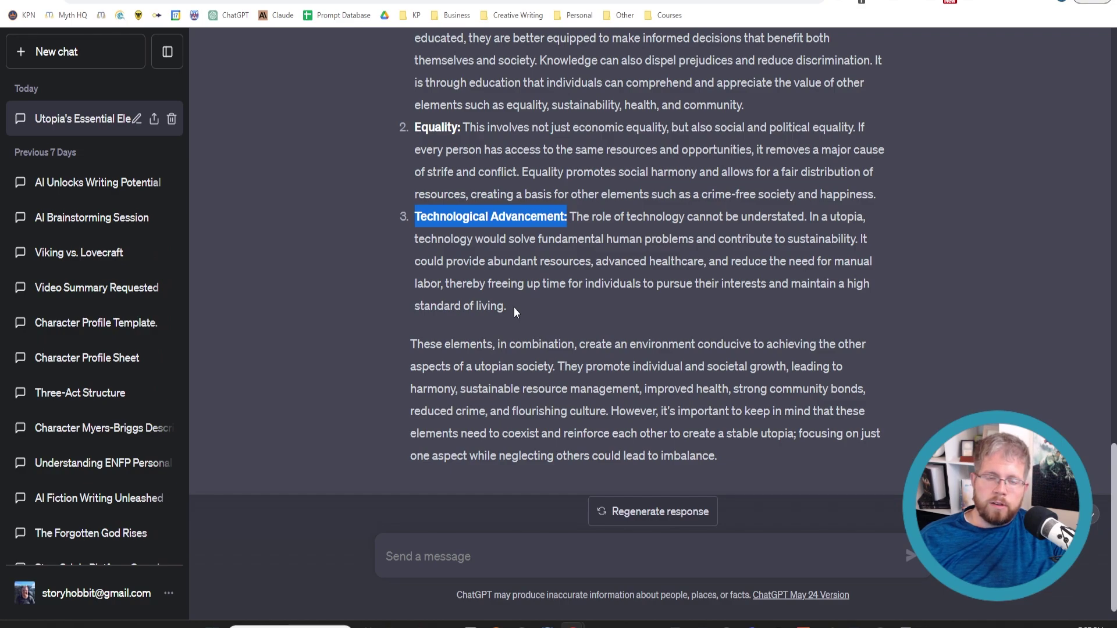
{"action": "scroll", "coordinate": [514, 311], "scroll_direction": "up", "scroll_amount": 3}
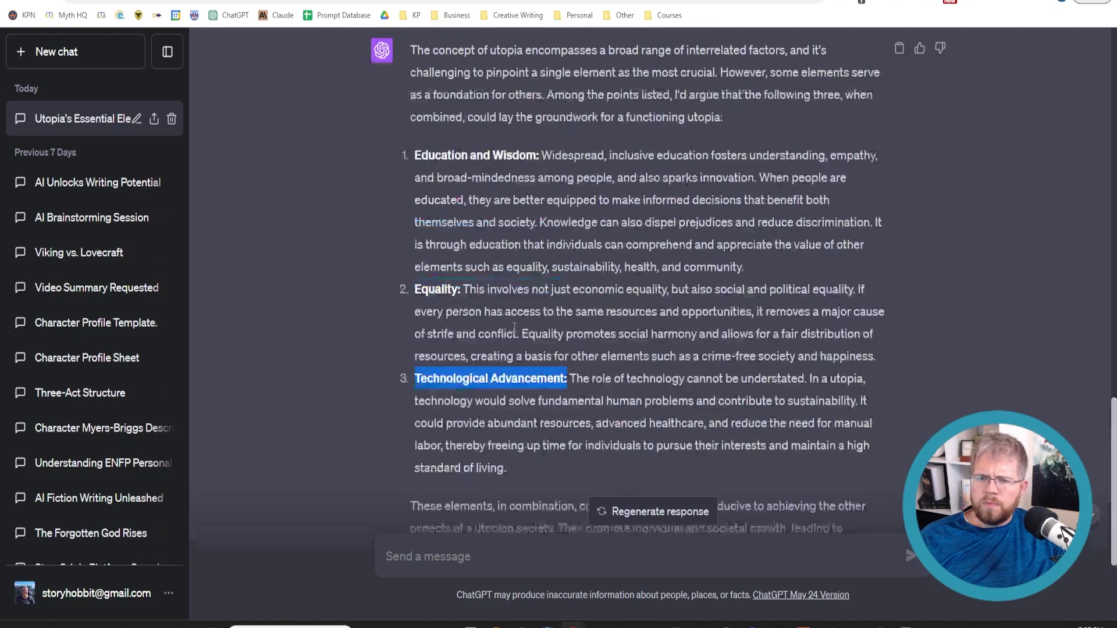
{"action": "scroll", "coordinate": [513, 327], "scroll_direction": "down", "scroll_amount": 1}
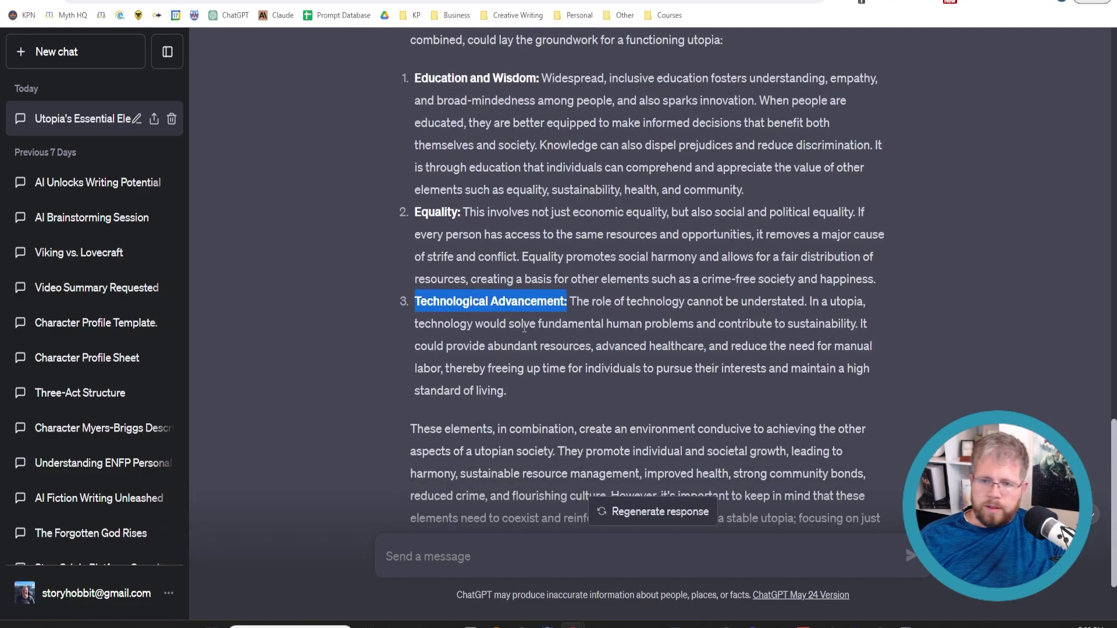
{"action": "left_click_drag", "start_coordinate": [511, 394], "coordinate": [411, 302]}
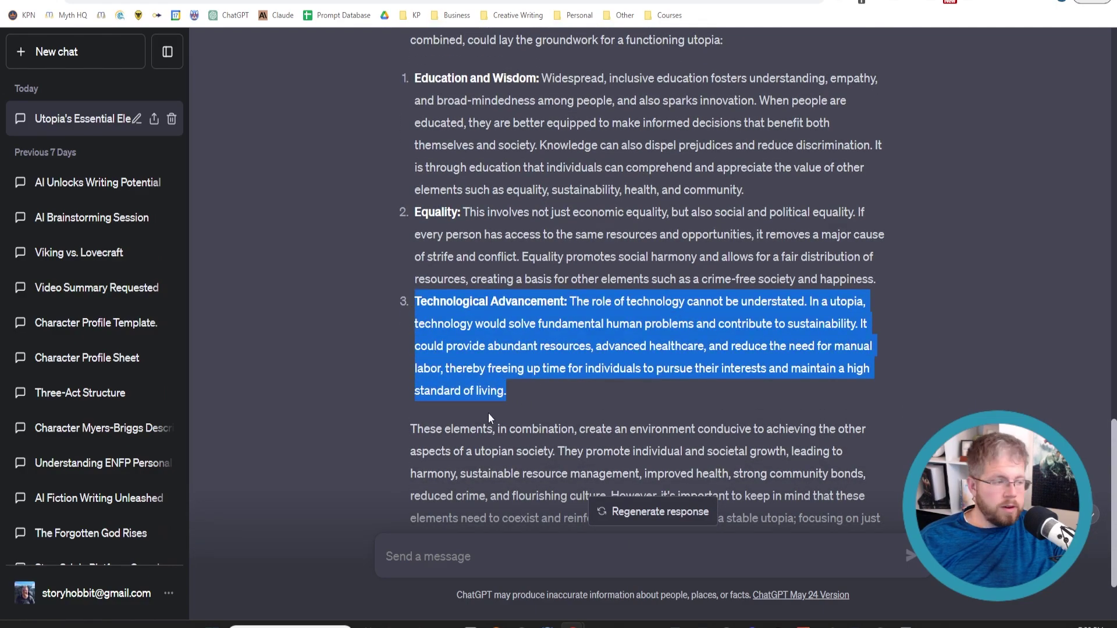
{"action": "scroll", "coordinate": [476, 407], "scroll_direction": "down", "scroll_amount": 2}
{"action": "left_click", "coordinate": [449, 558]}
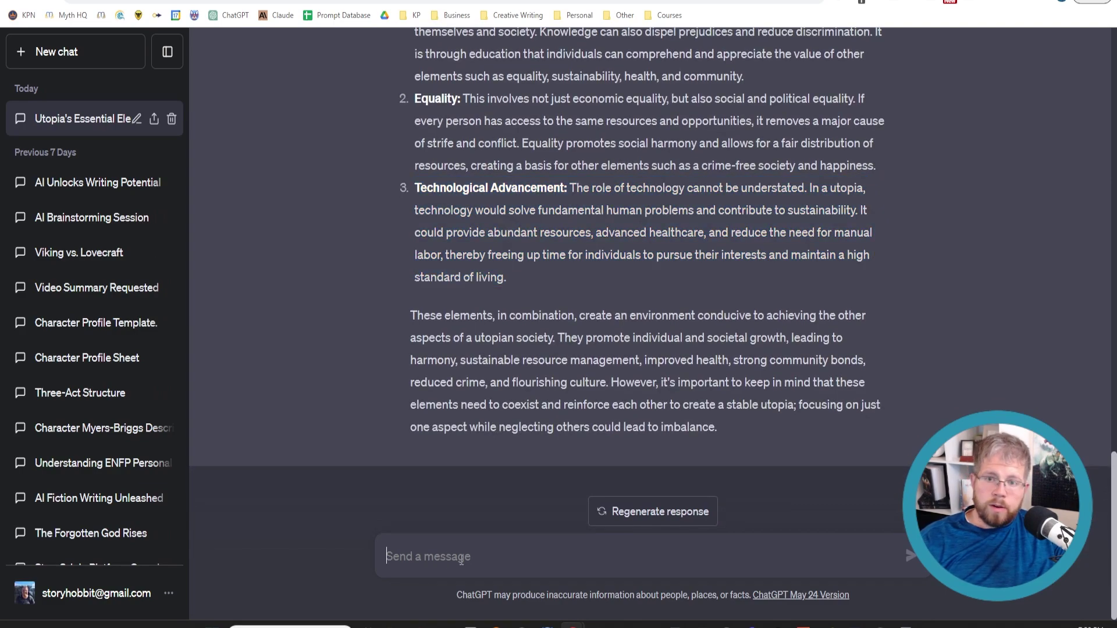
Step: Ask, exploring item 3, what technology could support the lifestyle needed in a utopia
{"action": "type", "text": "Let's "}
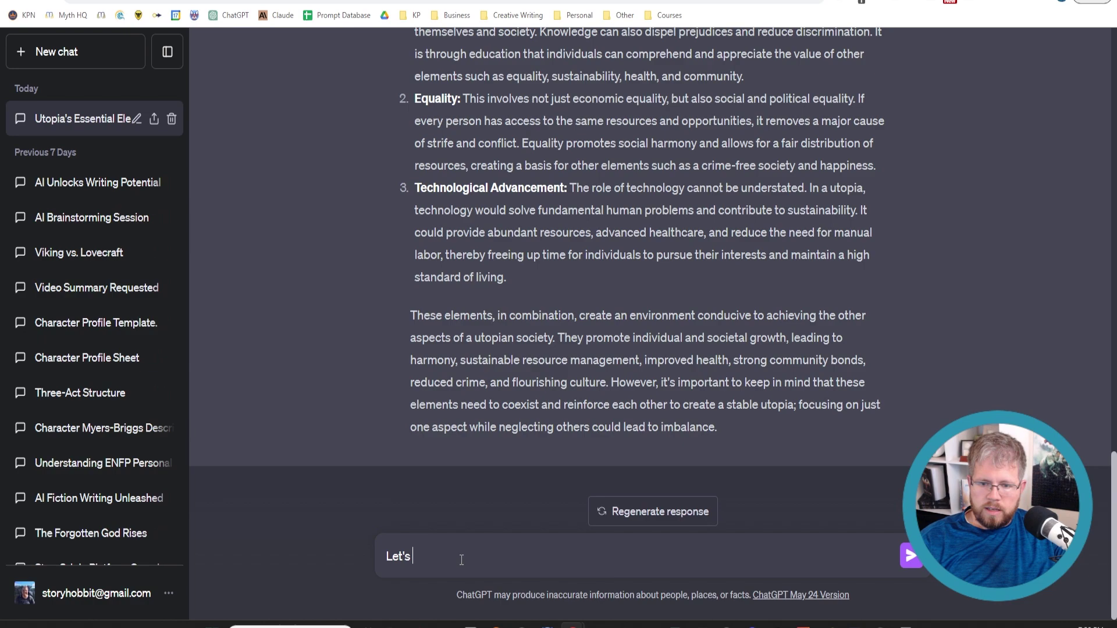
{"action": "type", "text": "explore numb"}
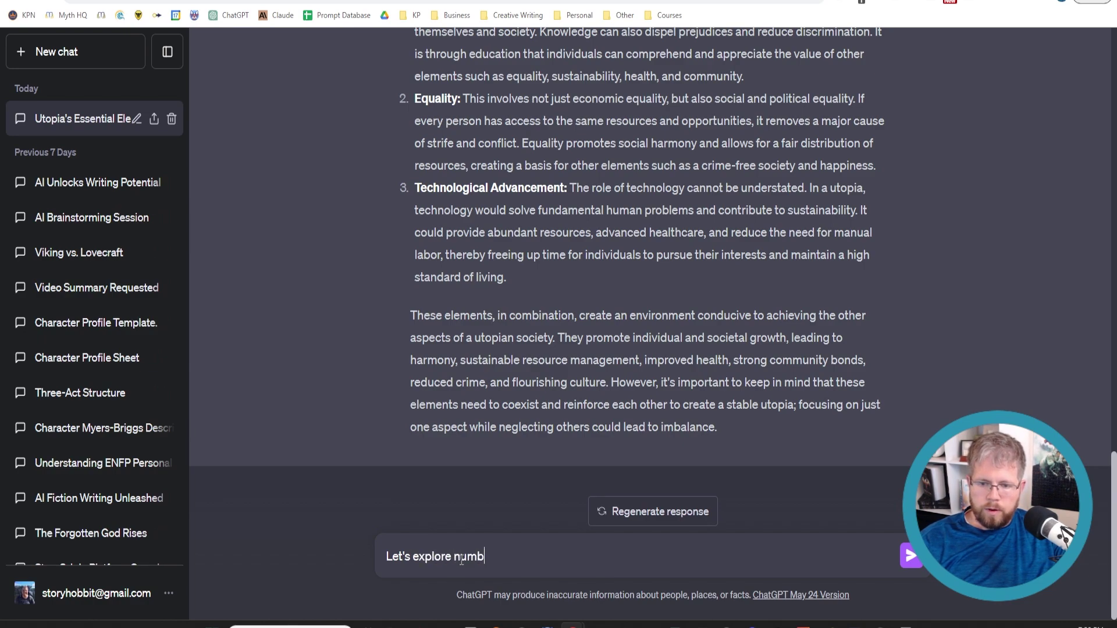
{"action": "type", "text": "er 3. W"}
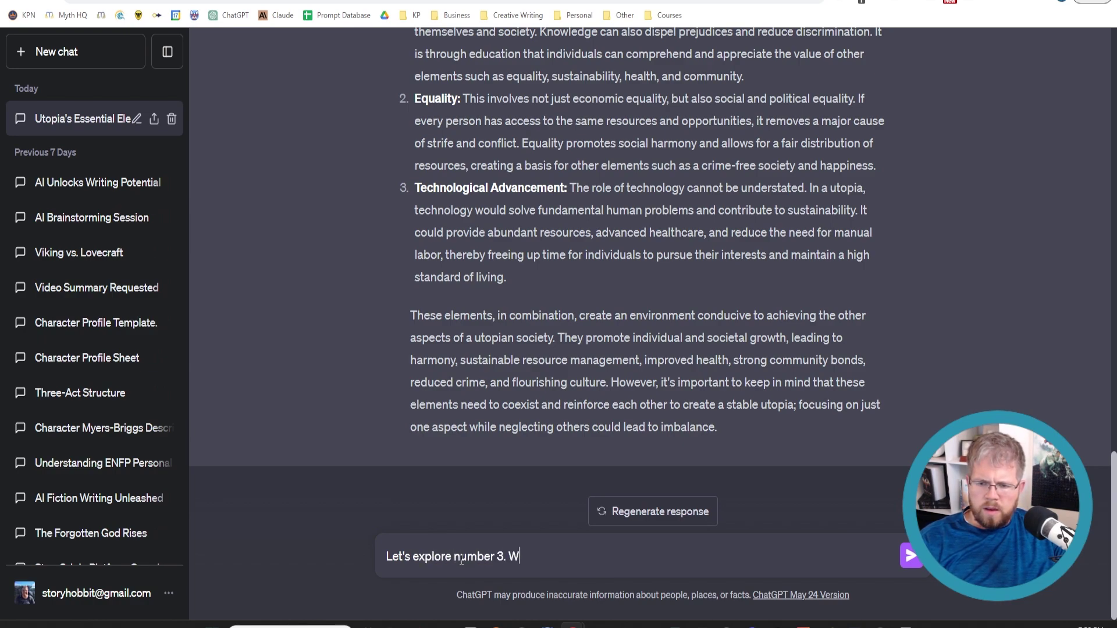
{"action": "type", "text": "hat kind of technology"}
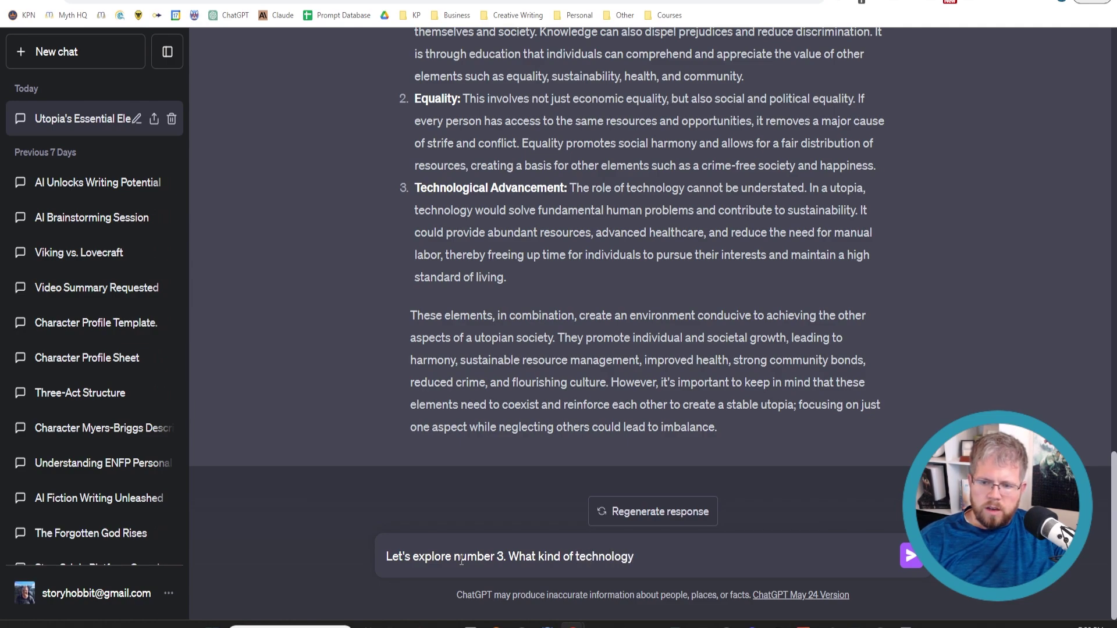
{"action": "type", "text": " could account for"}
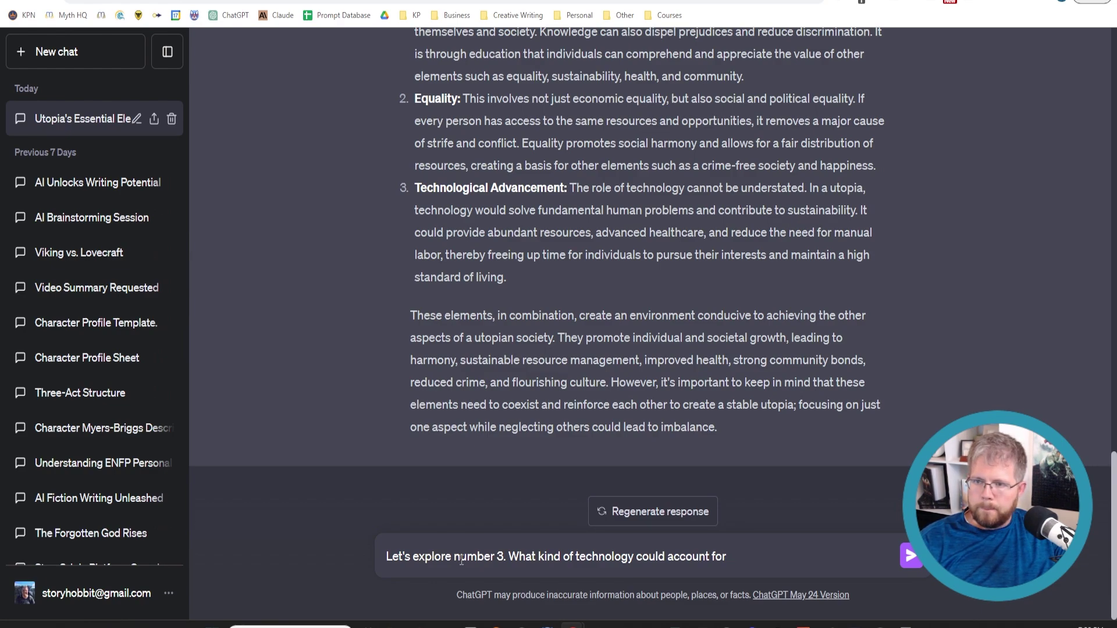
{"action": "type", "text": "the ty"}
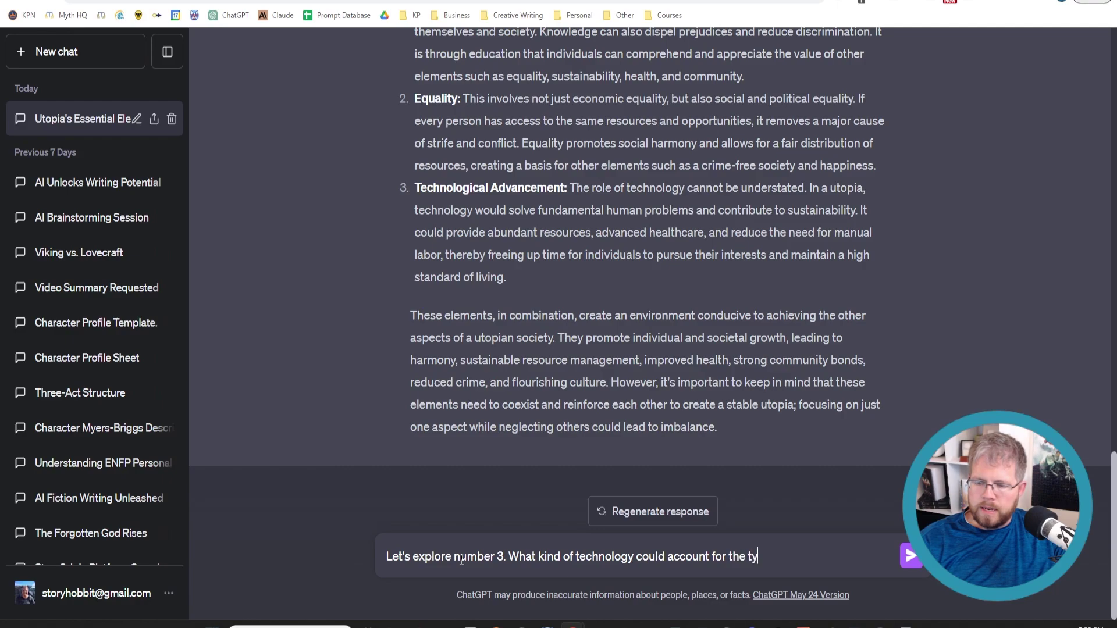
{"action": "type", "text": "pe of lifestyle that w"}
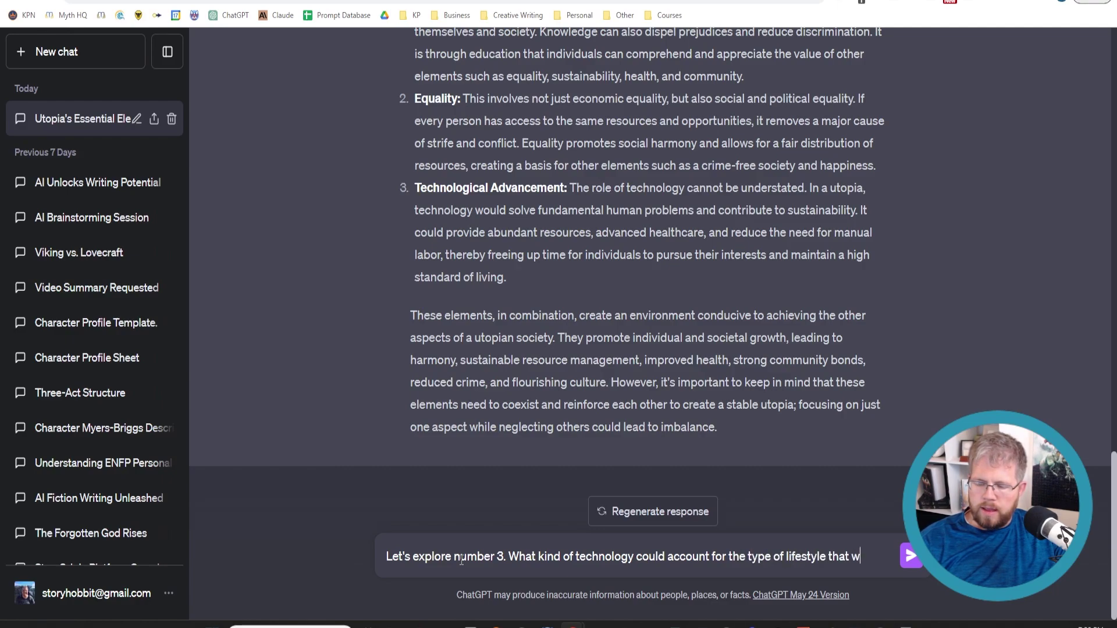
{"action": "key", "text": "BackSpace"}
{"action": "type", "text": "is needed "}
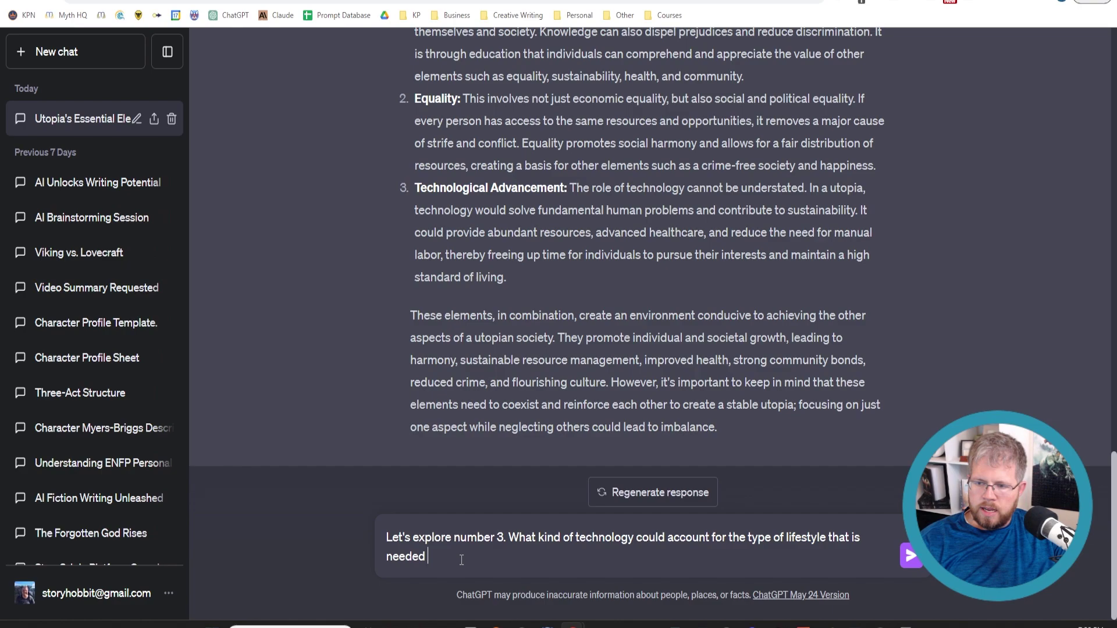
{"action": "type", "text": "in a utopia."}
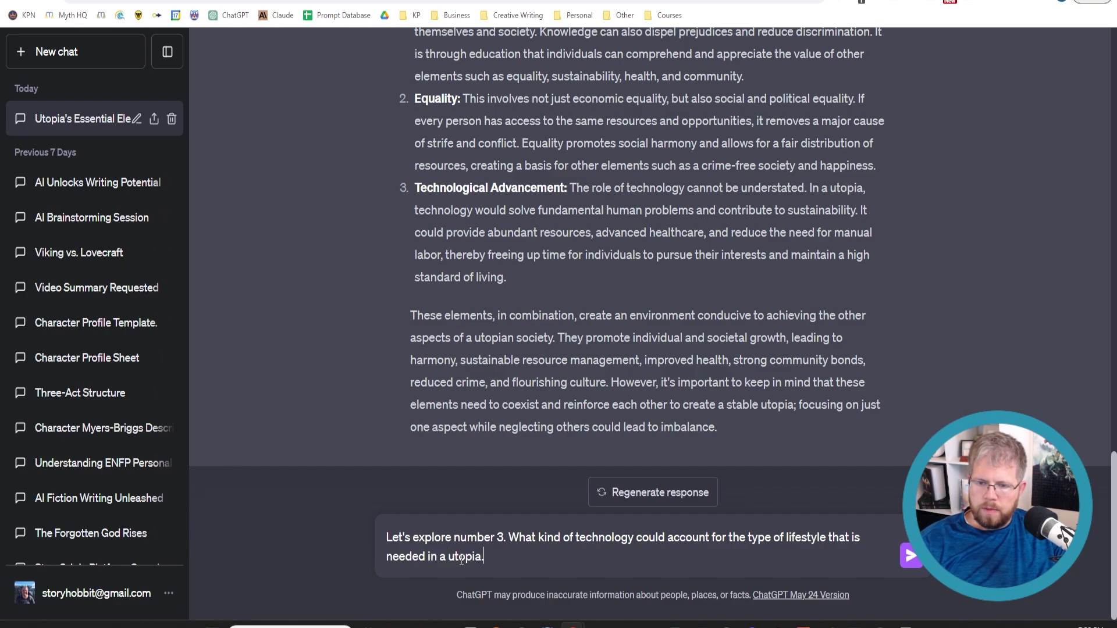
{"action": "type", "text": "?"}
{"action": "key", "text": "Return"}
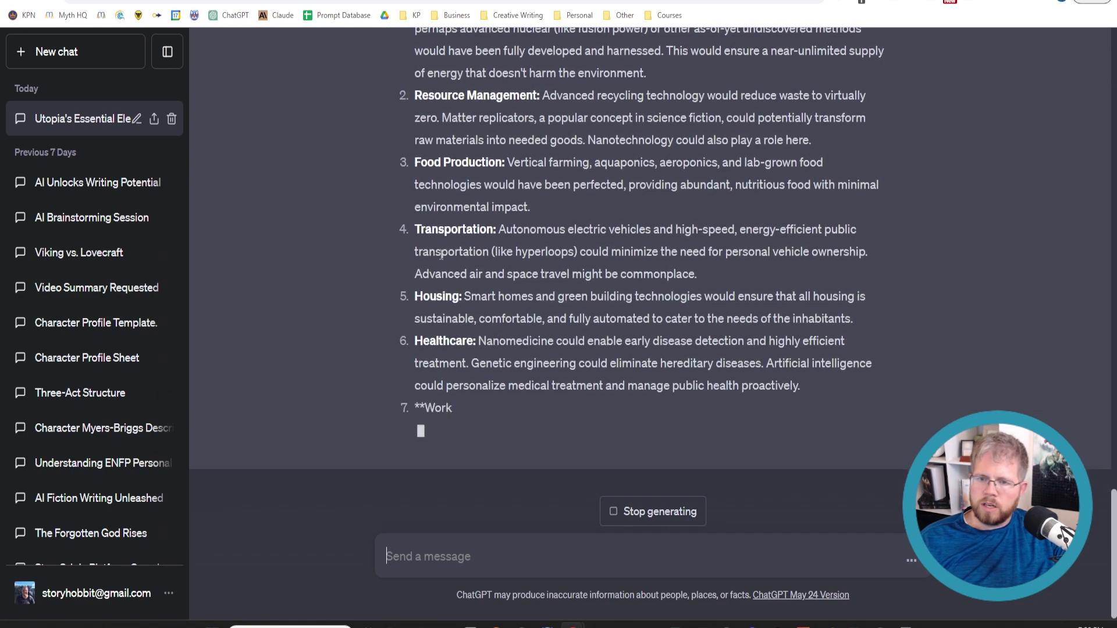
Step: Read the ten-point technology answer and select item 10's Social Systems description on decentralized AI
{"action": "scroll", "coordinate": [441, 263], "scroll_direction": "up", "scroll_amount": 1}
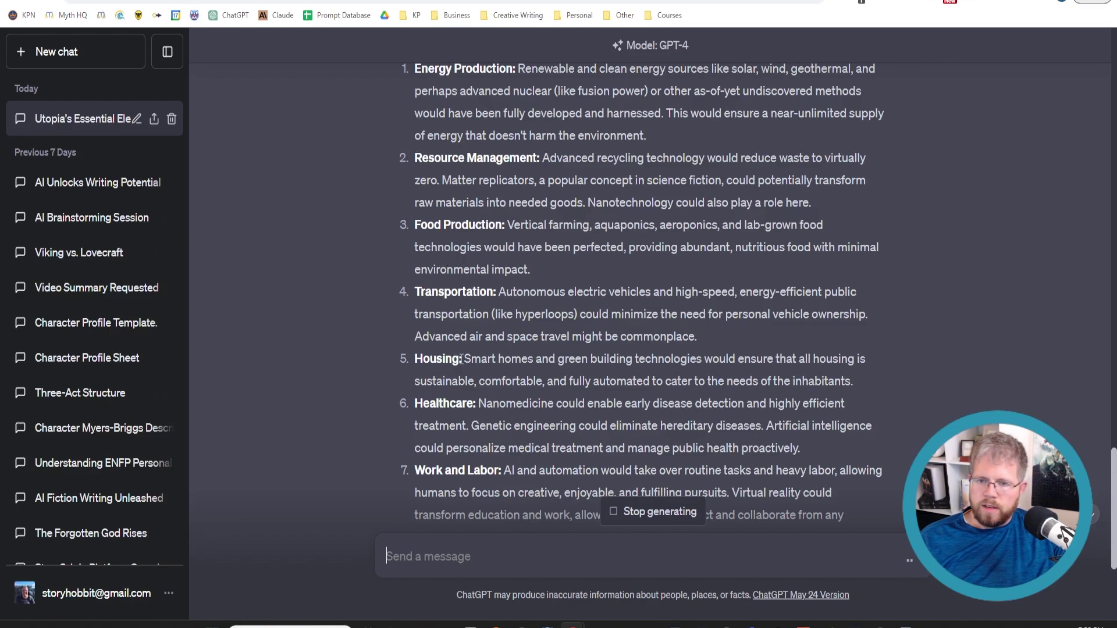
{"action": "scroll", "coordinate": [461, 359], "scroll_direction": "down", "scroll_amount": 3}
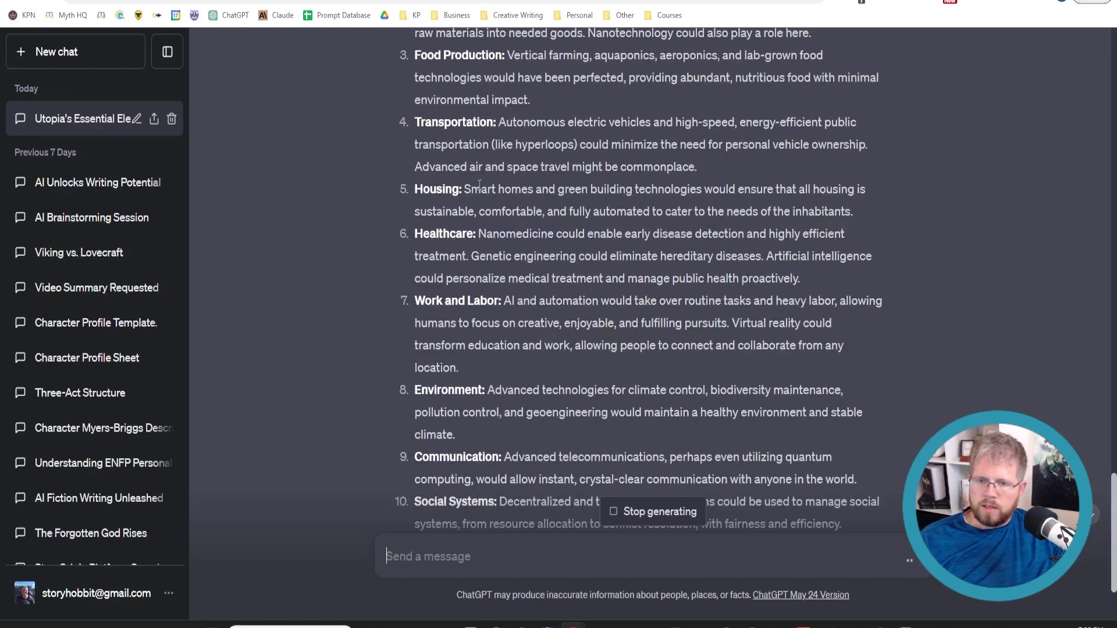
{"action": "scroll", "coordinate": [456, 383], "scroll_direction": "down", "scroll_amount": 3}
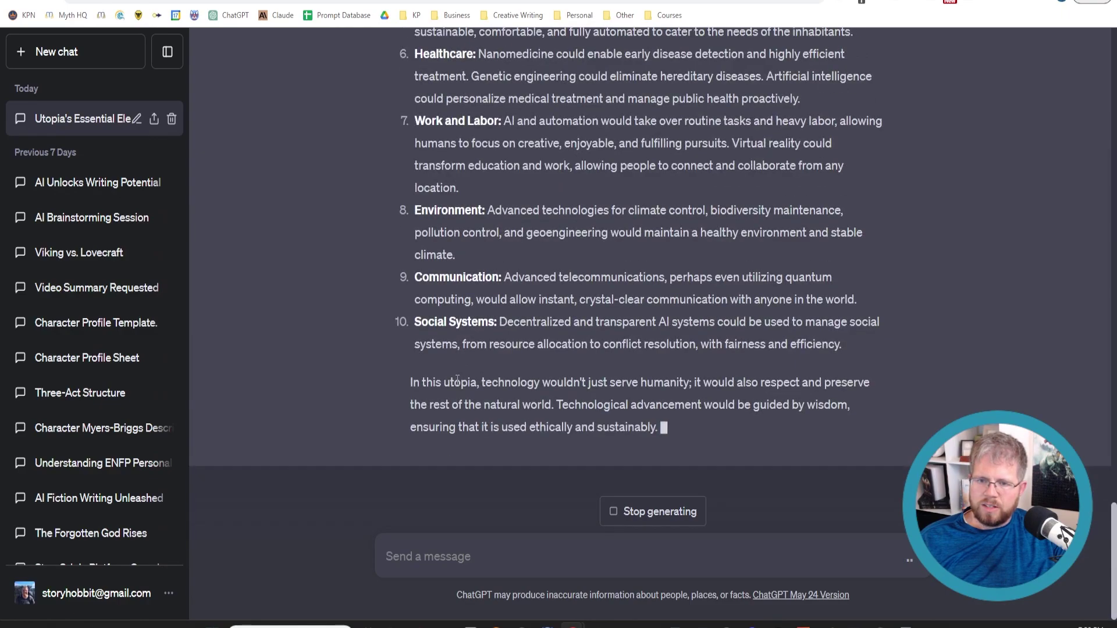
{"action": "scroll", "coordinate": [458, 379], "scroll_direction": "up", "scroll_amount": 4}
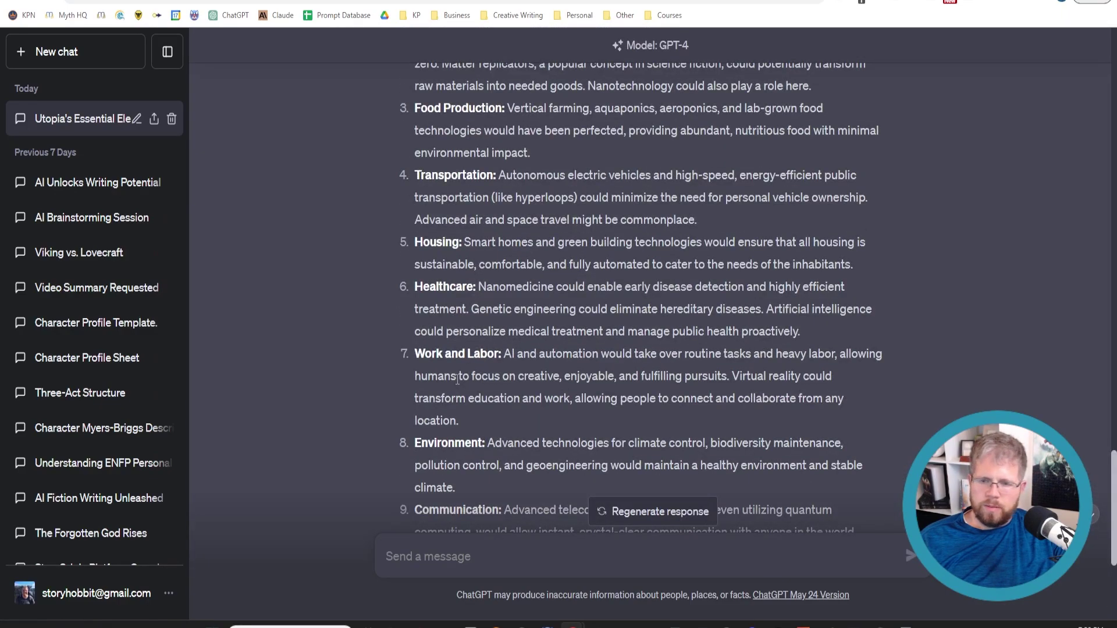
{"action": "scroll", "coordinate": [452, 376], "scroll_direction": "down", "scroll_amount": 4}
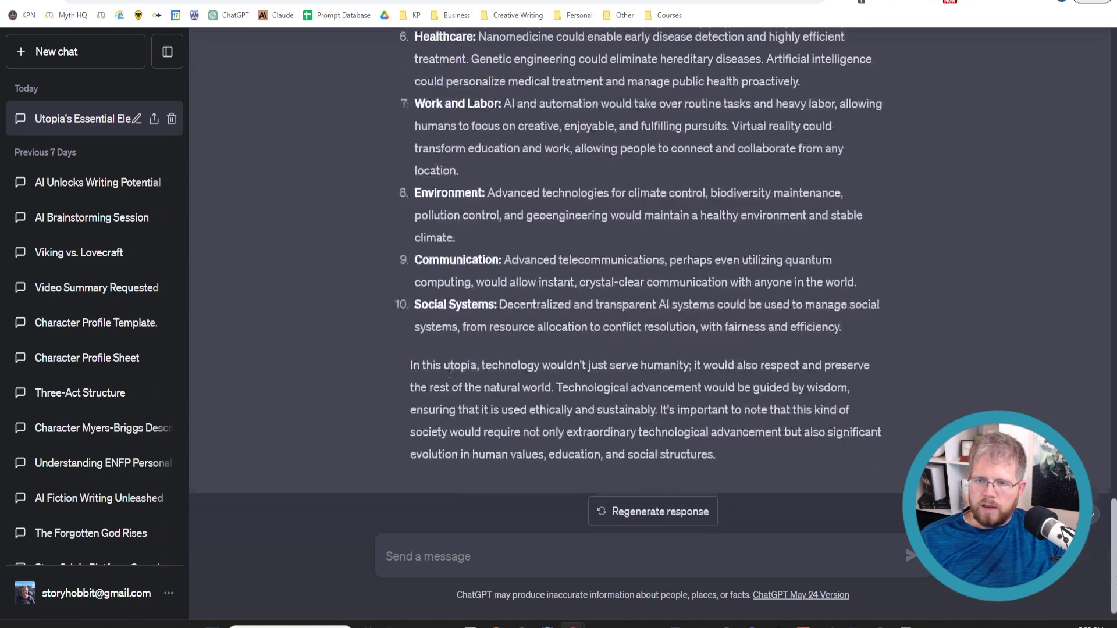
{"action": "scroll", "coordinate": [450, 368], "scroll_direction": "up", "scroll_amount": 7}
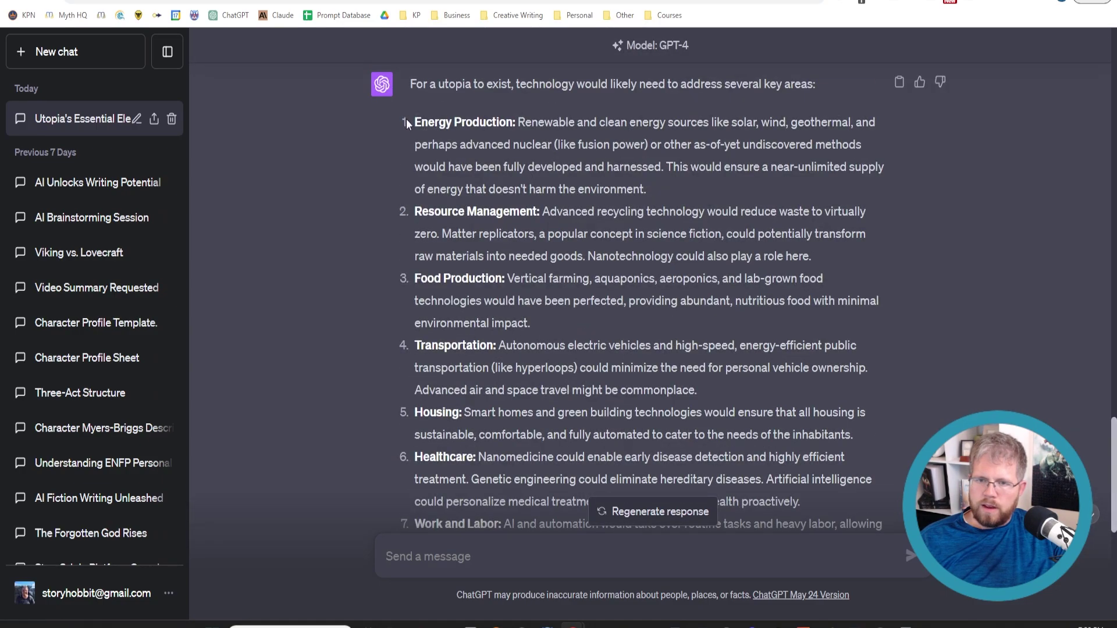
{"action": "scroll", "coordinate": [619, 329], "scroll_direction": "down", "scroll_amount": 7}
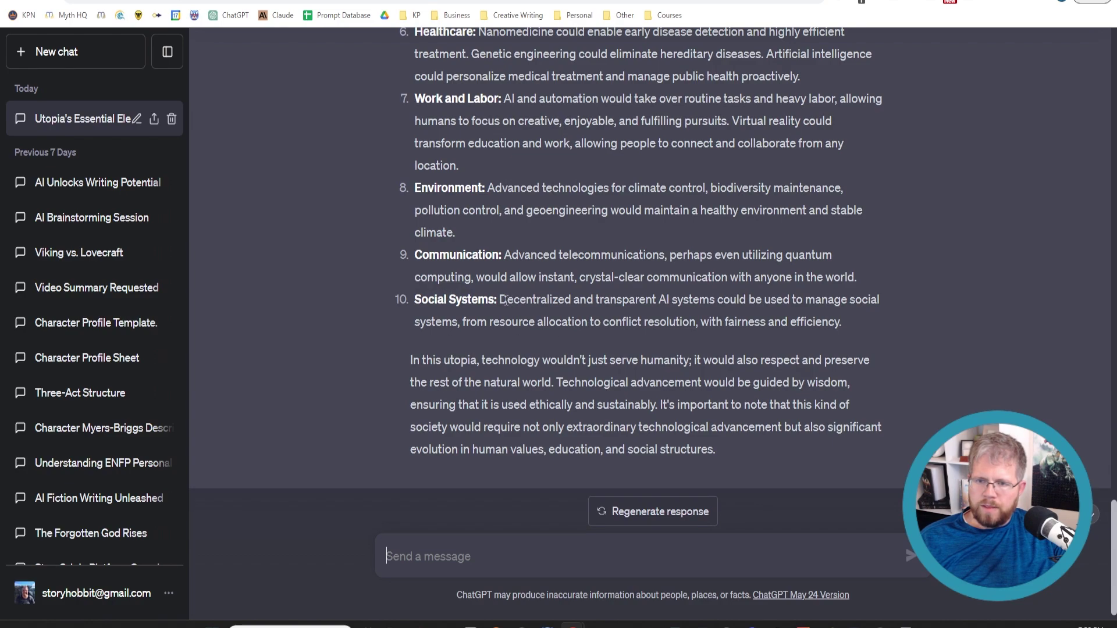
{"action": "left_click_drag", "start_coordinate": [499, 299], "coordinate": [823, 318]}
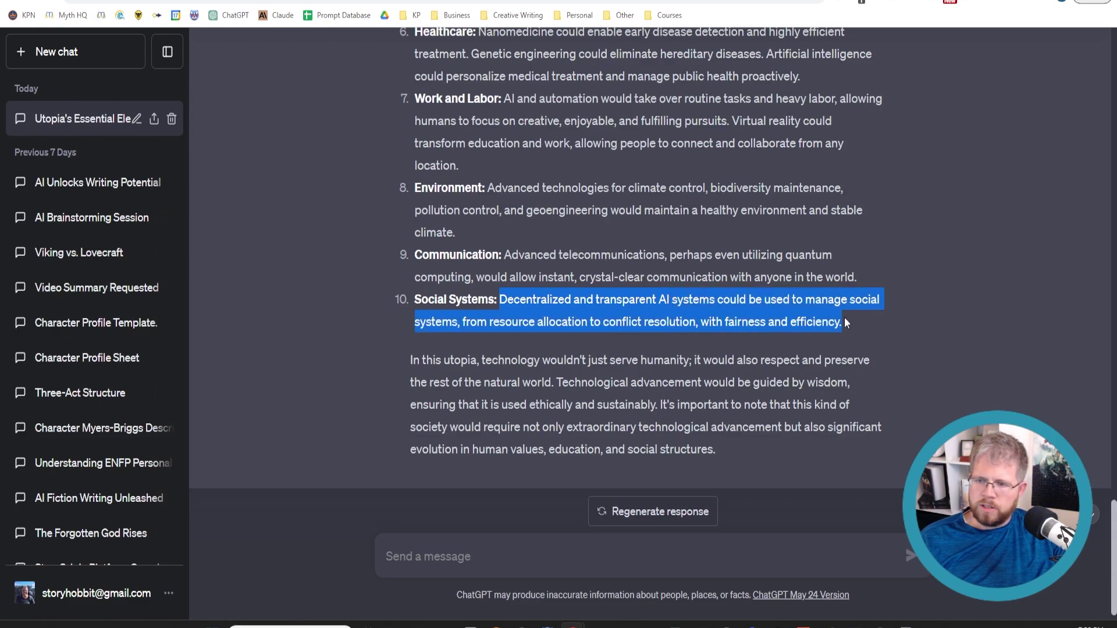
Step: Ask whether an AI could hypothetically serve in government, eliminating the possibility of corruption
{"action": "left_click", "coordinate": [521, 548]}
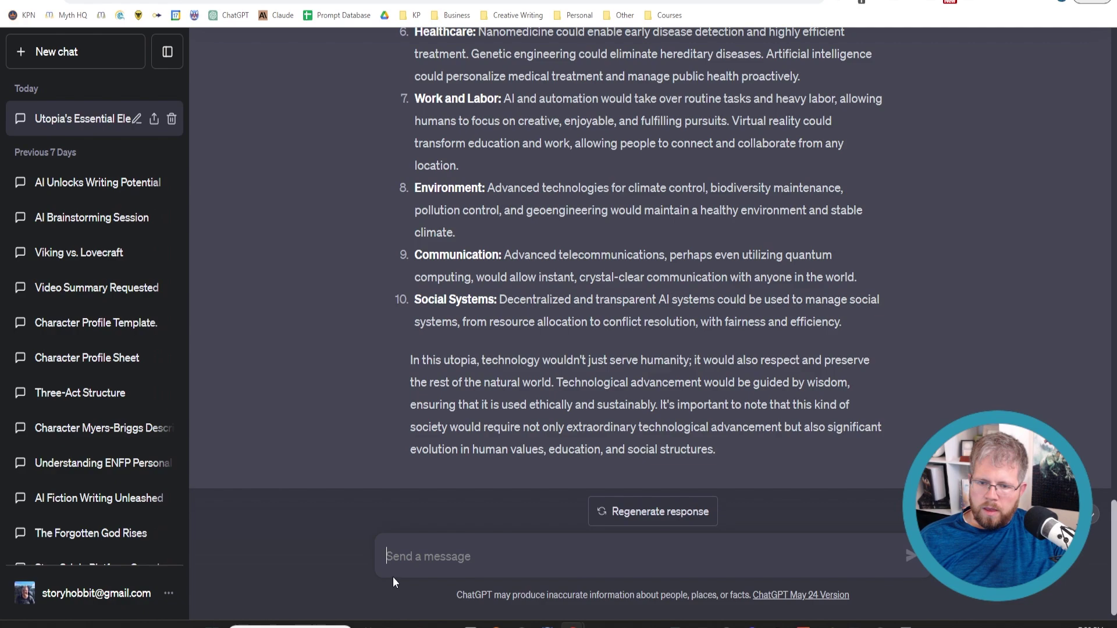
{"action": "type", "text": "Could an AI"}
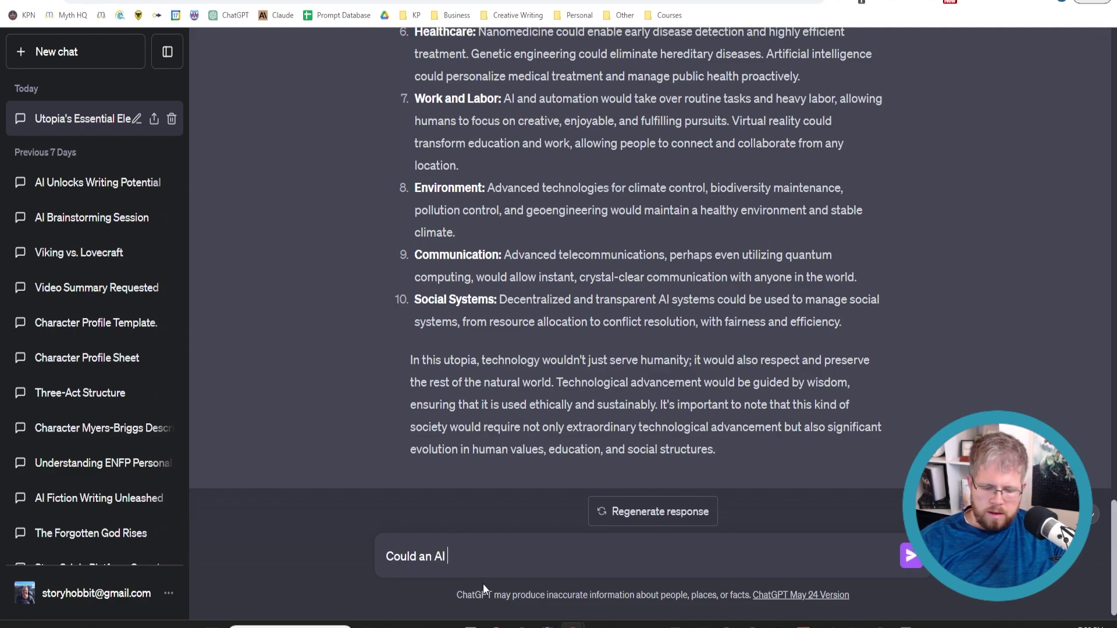
{"action": "type", "text": " hypothe"}
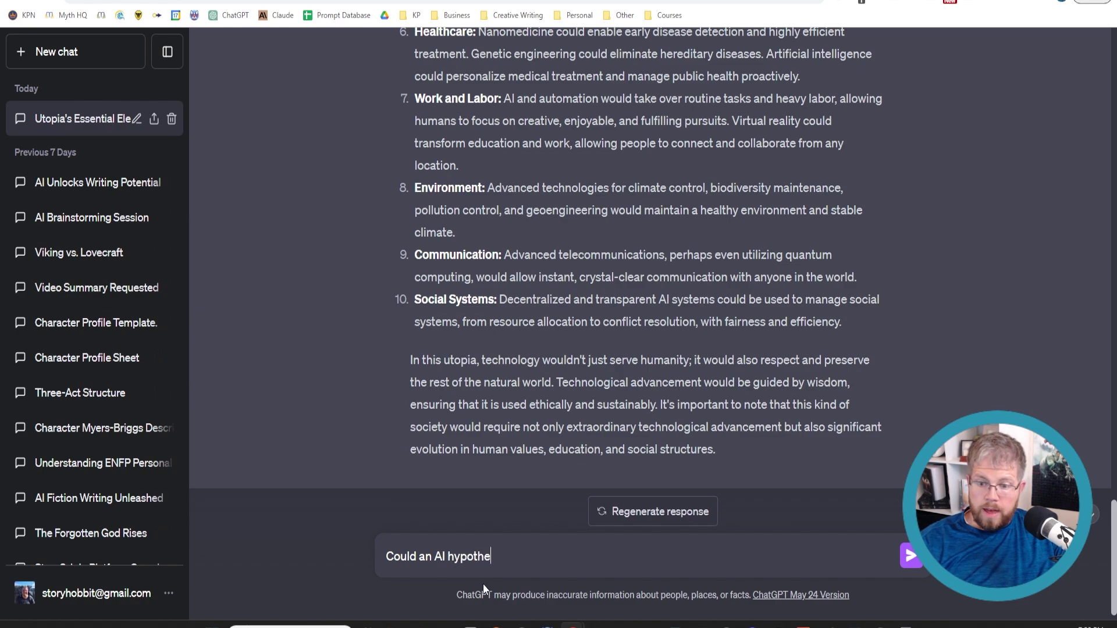
{"action": "type", "text": "tically "}
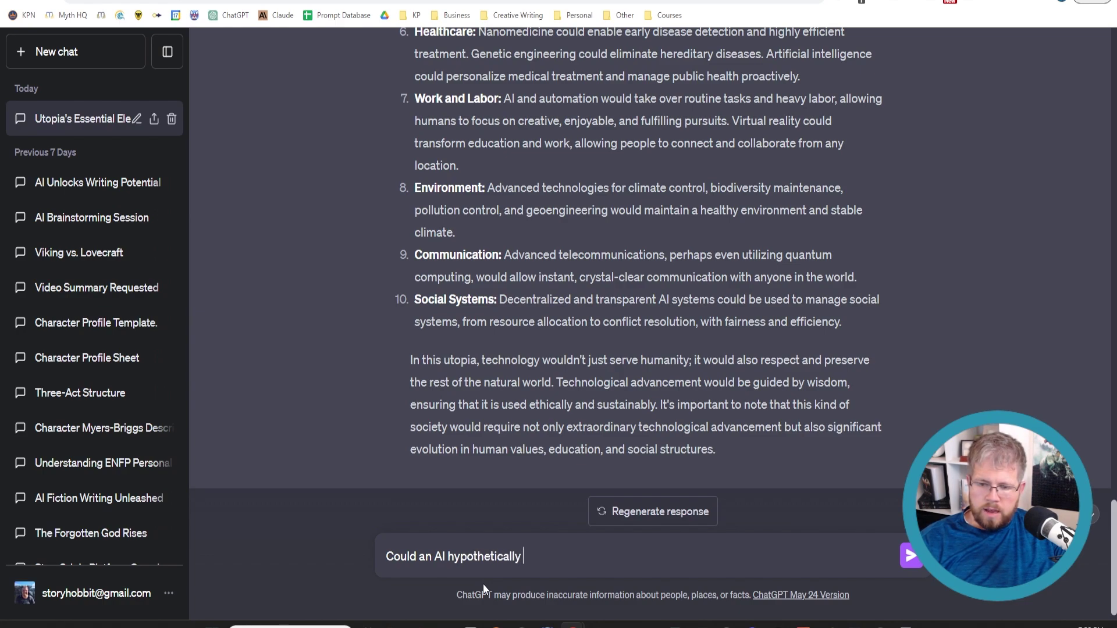
{"action": "type", "text": "serve in a "}
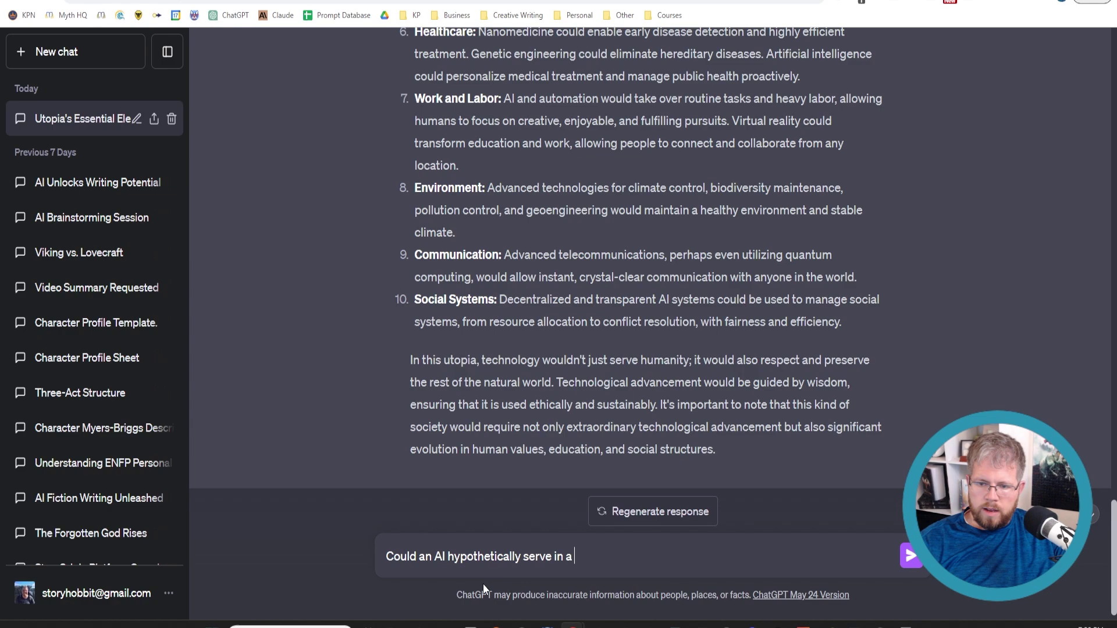
{"action": "type", "text": "government position"}
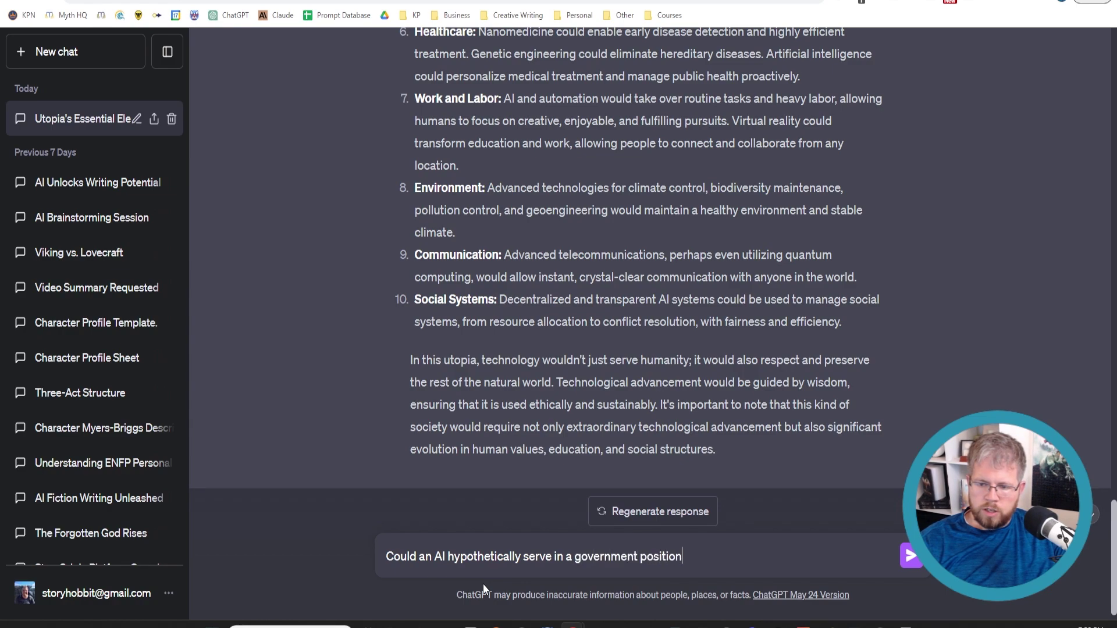
{"action": "type", "text": ", thus eli"}
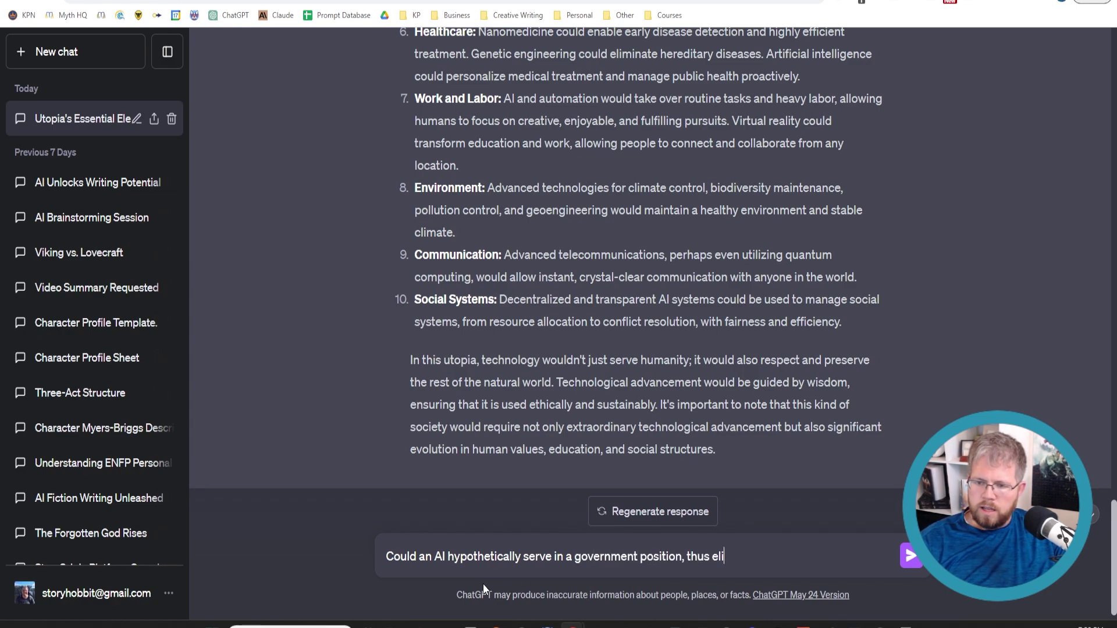
{"action": "type", "text": "minating the possib"}
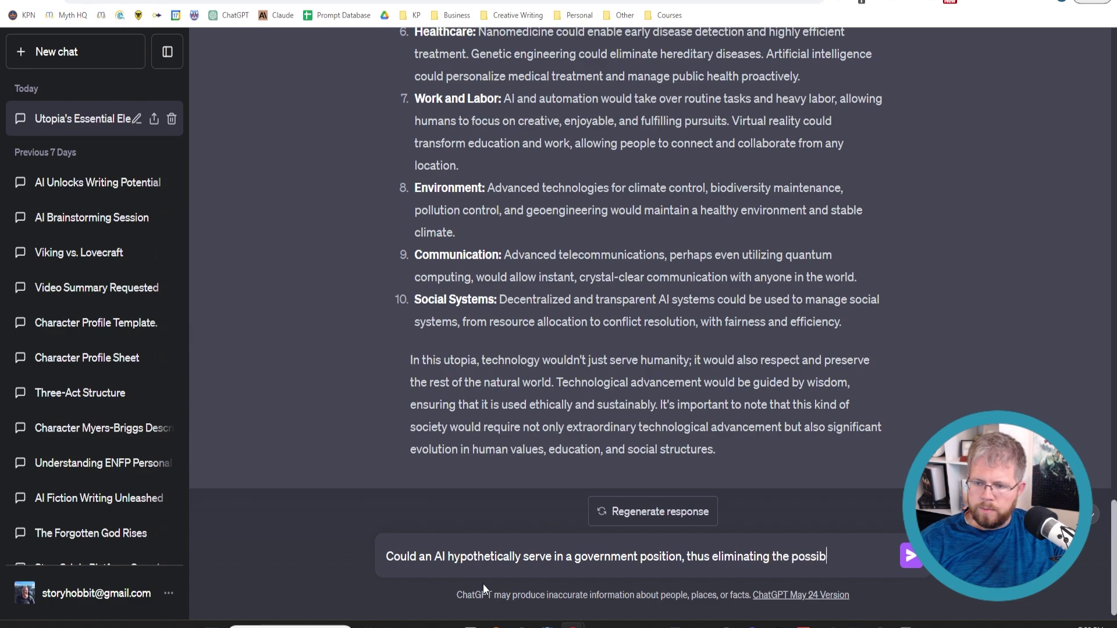
{"action": "type", "text": "ility of corru"}
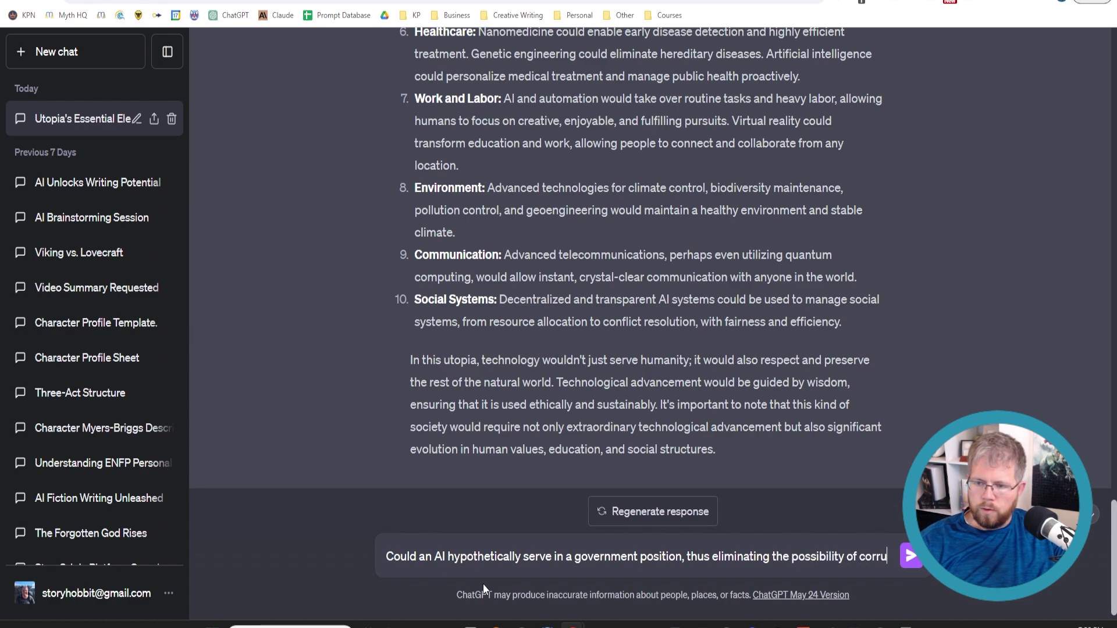
{"action": "type", "text": "ption?"}
{"action": "key", "text": "Return"}
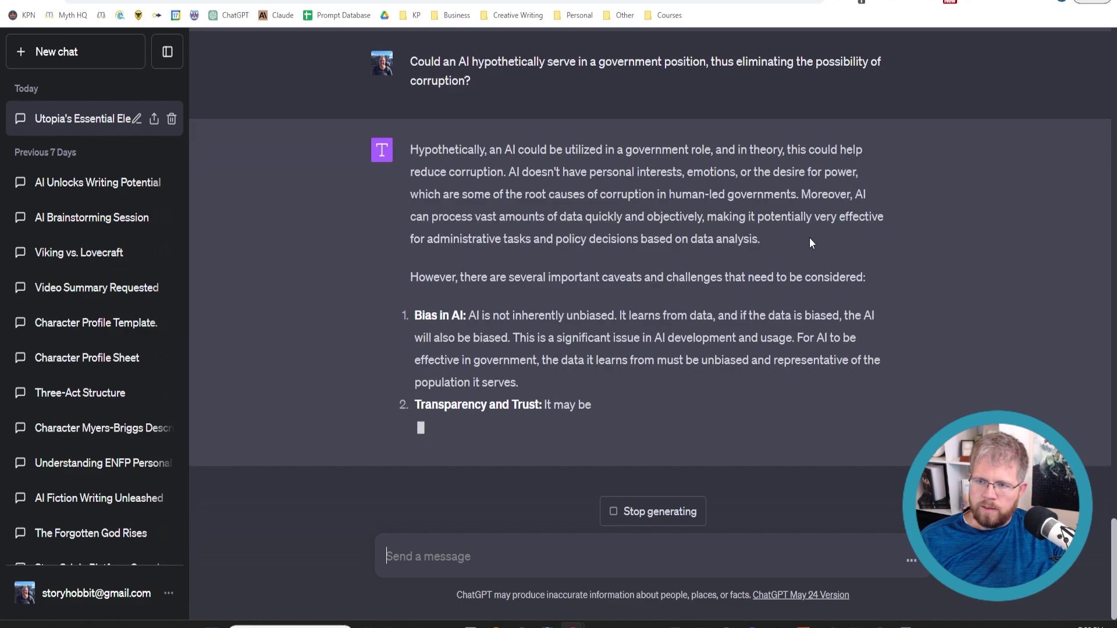
Step: Scroll through the AI-governance answer on bias, transparency, oversight, legal concerns and the human touch
{"action": "scroll", "coordinate": [628, 353], "scroll_direction": "up", "scroll_amount": 2}
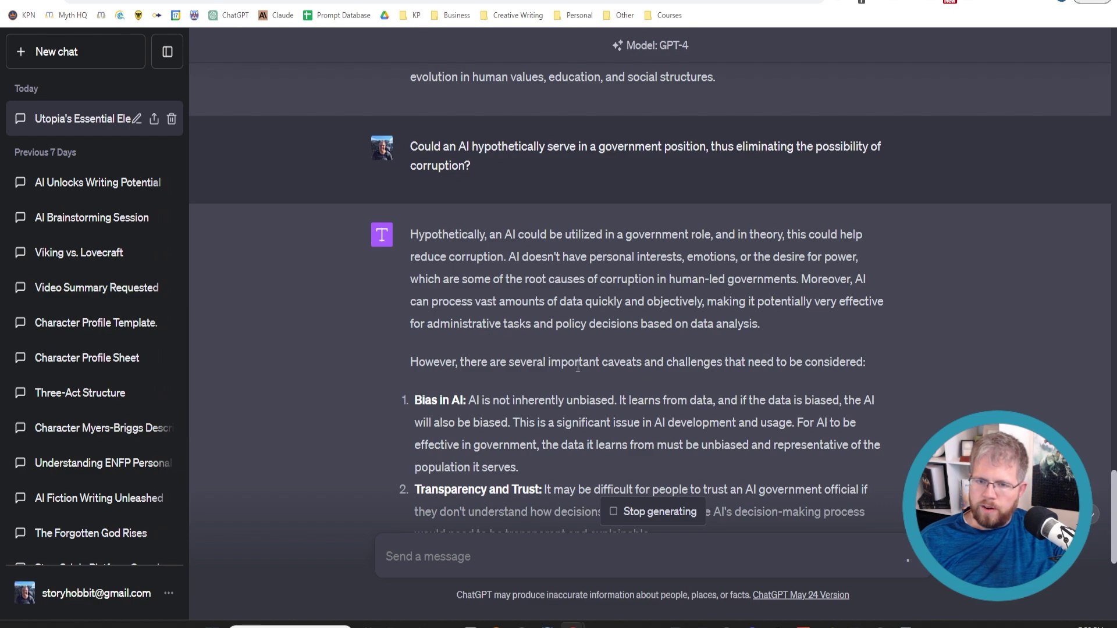
{"action": "scroll", "coordinate": [532, 384], "scroll_direction": "down", "scroll_amount": 3}
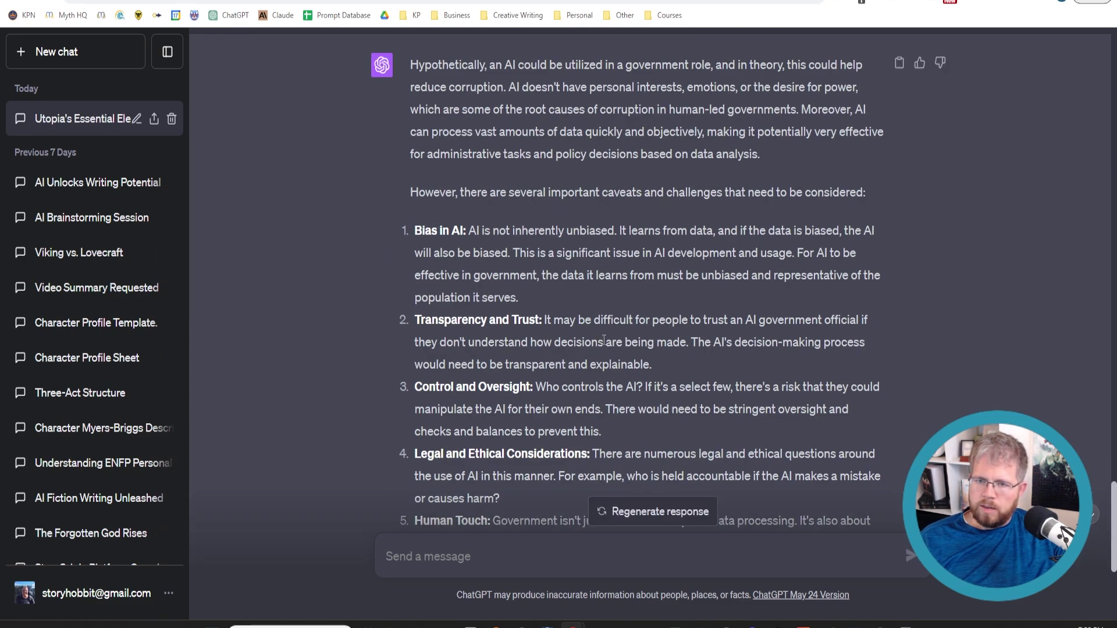
{"action": "scroll", "coordinate": [603, 340], "scroll_direction": "down", "scroll_amount": 3}
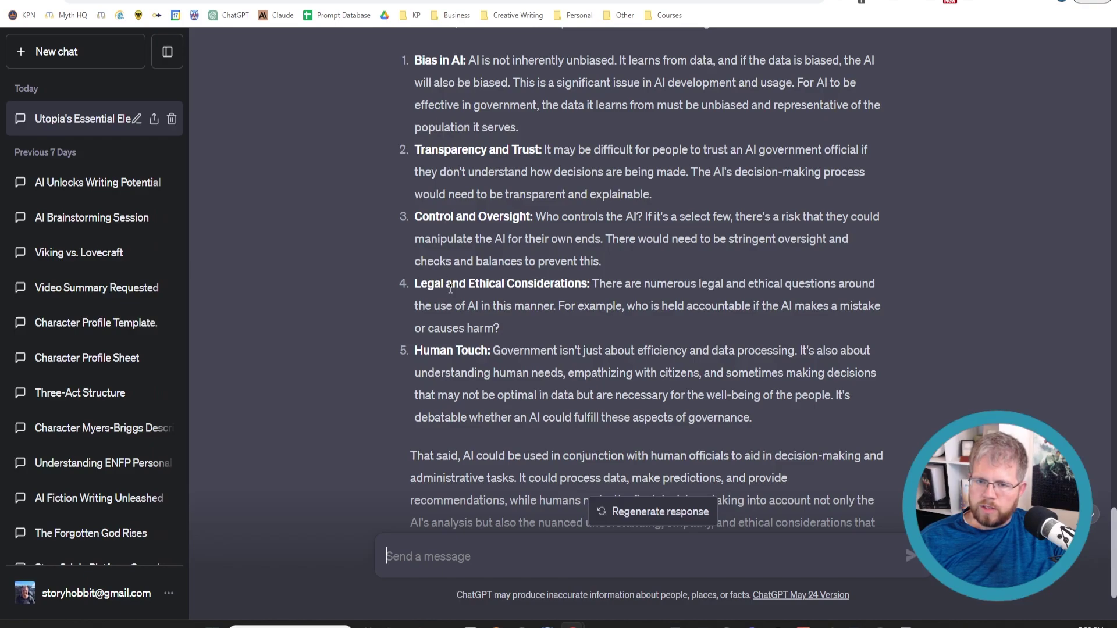
{"action": "scroll", "coordinate": [409, 428], "scroll_direction": "down", "scroll_amount": 3}
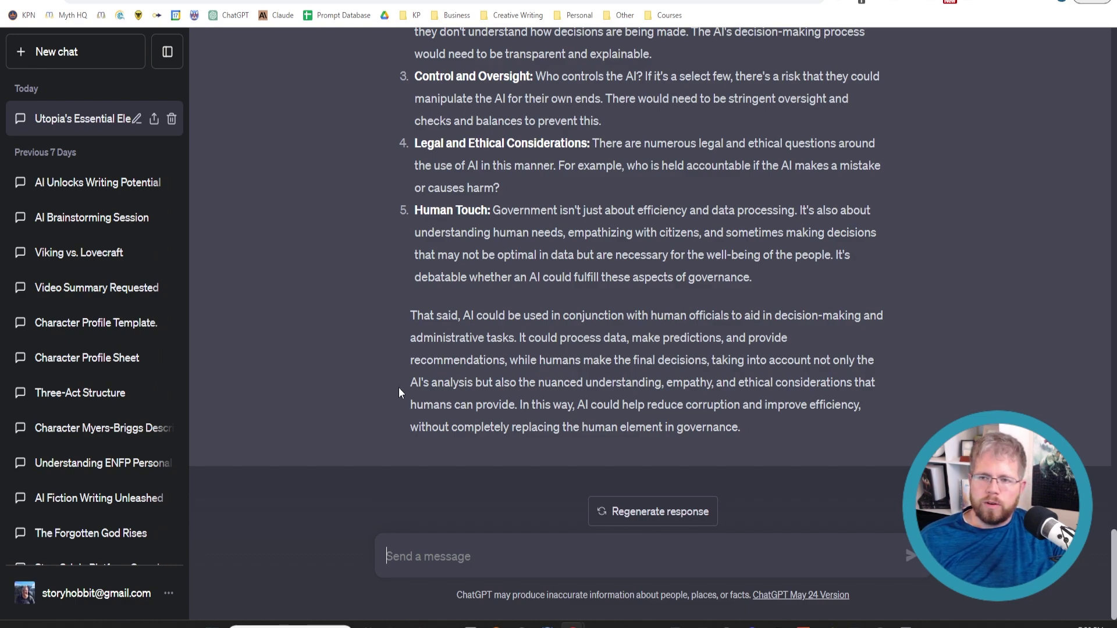
Step: Open a new GPT-4 chat and send the economist-persona prompt for building a working-utopia story
{"action": "left_click", "coordinate": [82, 55]}
{"action": "left_click", "coordinate": [714, 68]}
{"action": "left_click", "coordinate": [492, 550]}
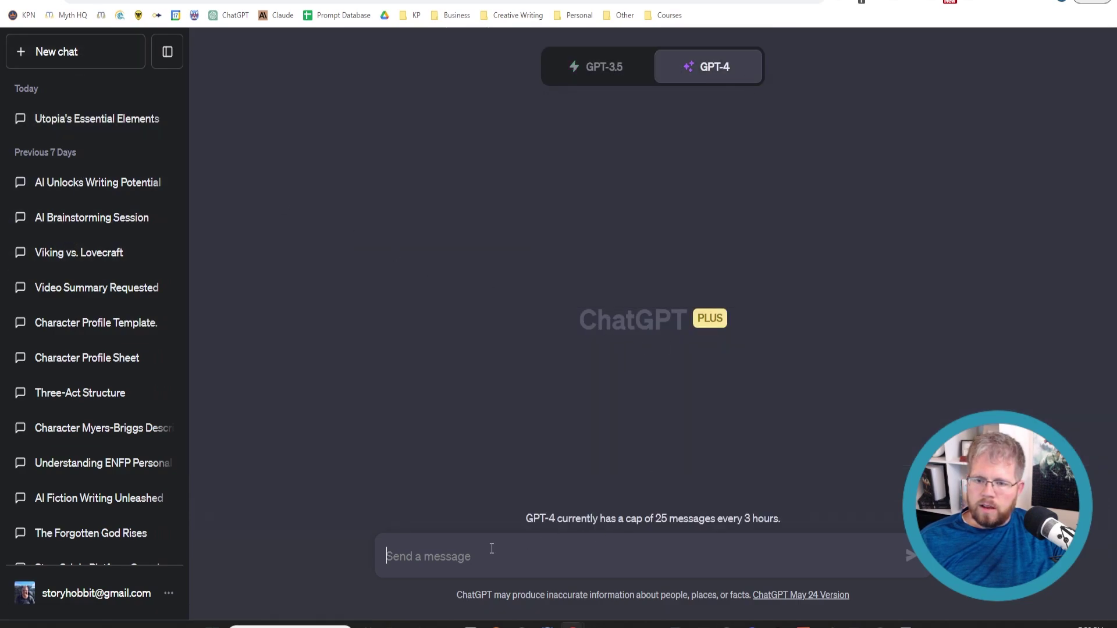
{"action": "type", "text": "Pretend you are an expert economist with 30 years of experience and an extensive knowledge of economic books and papers.  I'd like to create a story based around the concept of a true, working utopia, and you are going to help me figure this out. Be sure to ask questions before you answer, in order to probe deeper."}
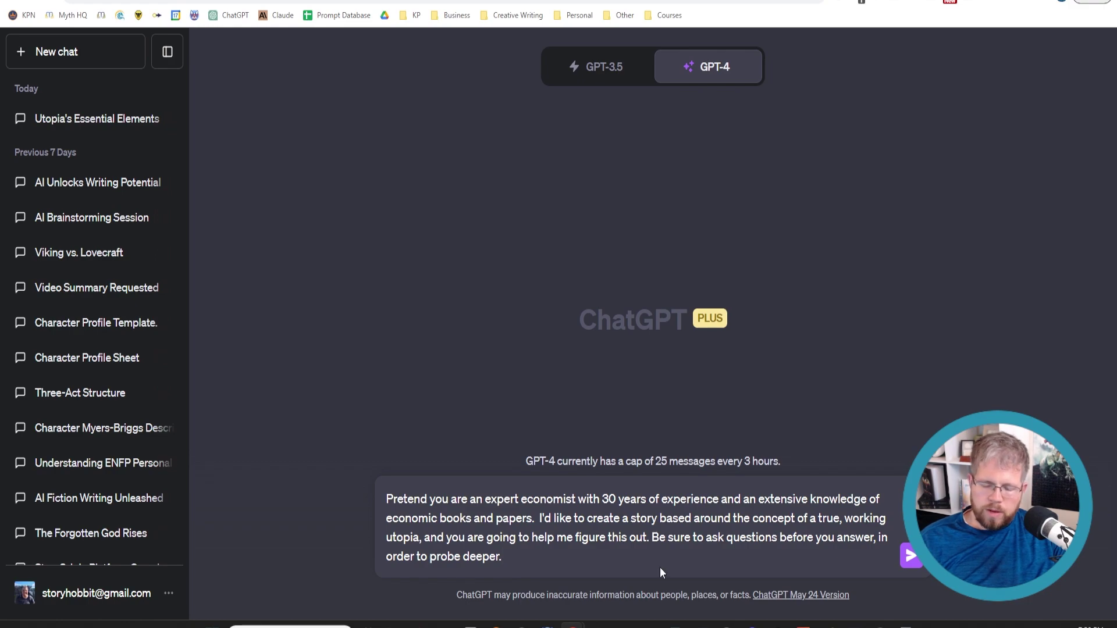
{"action": "key", "text": "Return"}
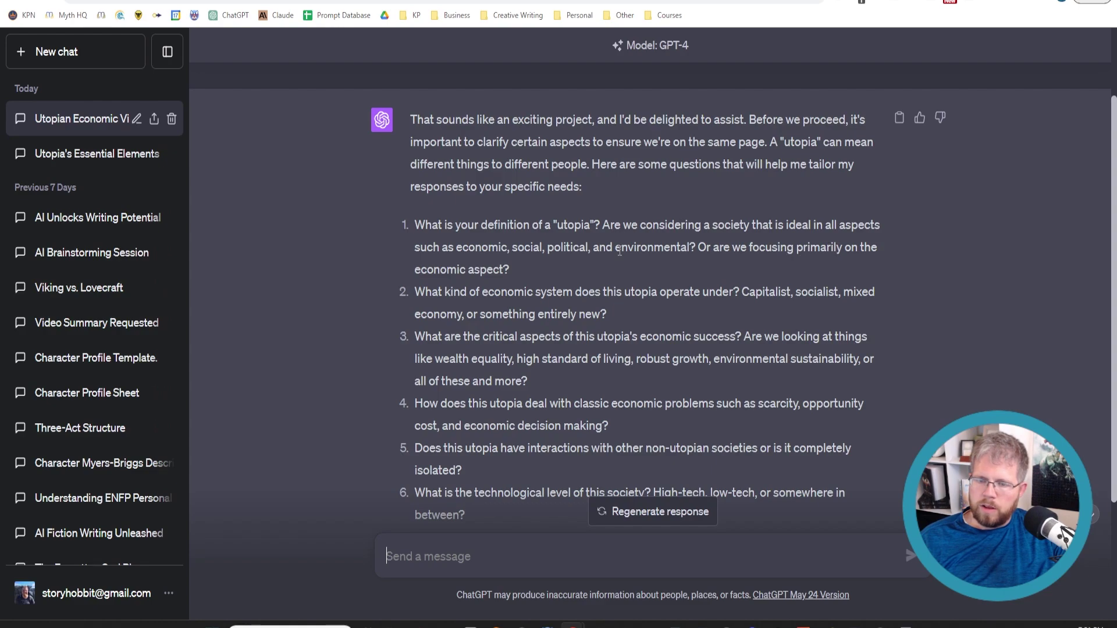
Step: Read GPT-4's seven clarifying questions on definition, economic system, success factors, isolation and technology
{"action": "scroll", "coordinate": [423, 329], "scroll_direction": "down", "scroll_amount": 3}
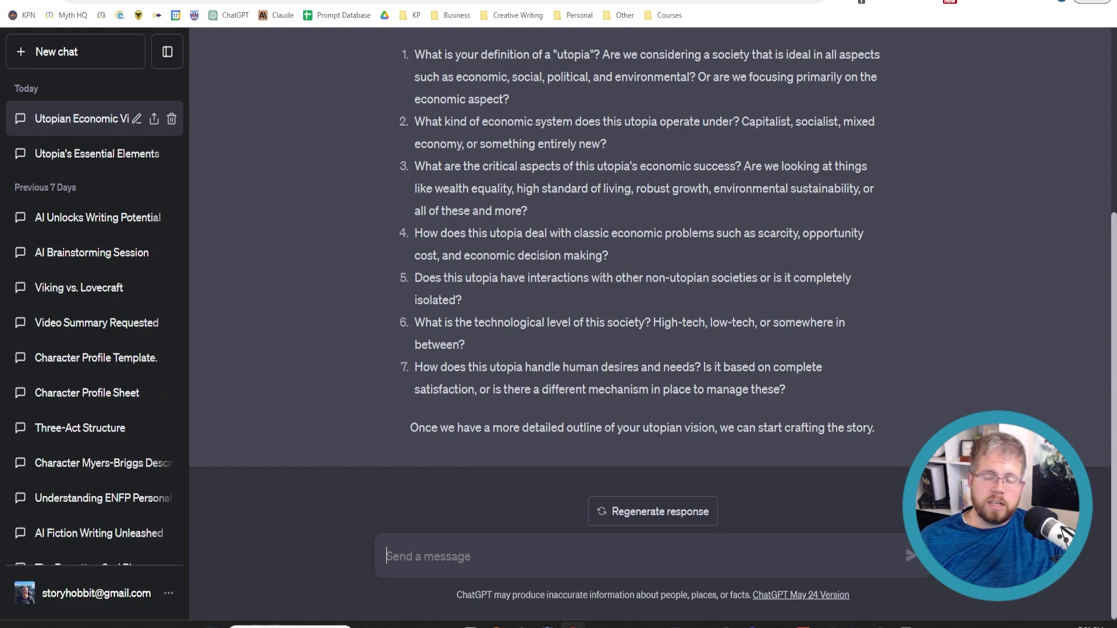
{"action": "scroll", "coordinate": [787, 319], "scroll_direction": "up", "scroll_amount": 3}
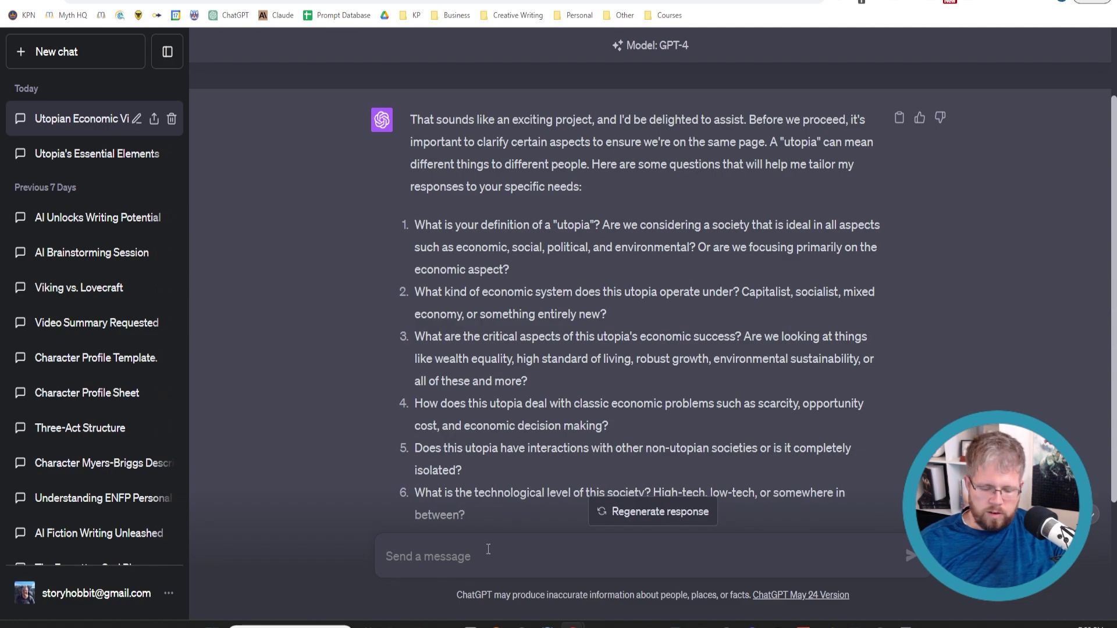
Step: Reply with a utopia definition: economic and social equality, automated hard labor, freedom and leisure
{"action": "type", "text": "My definition"}
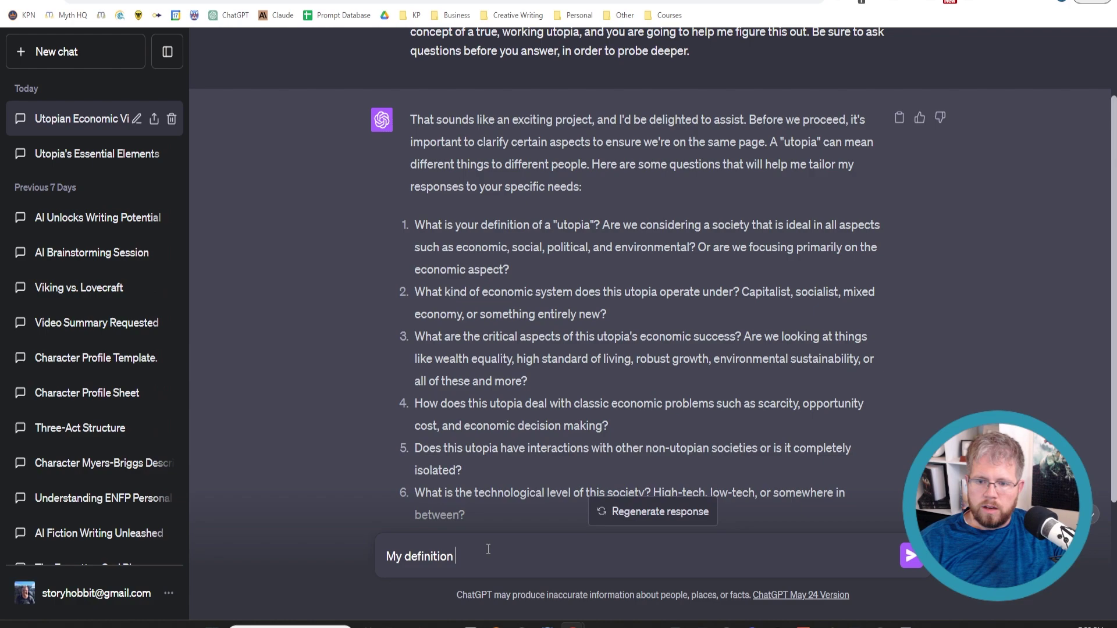
{"action": "type", "text": " of a utopia, is a "}
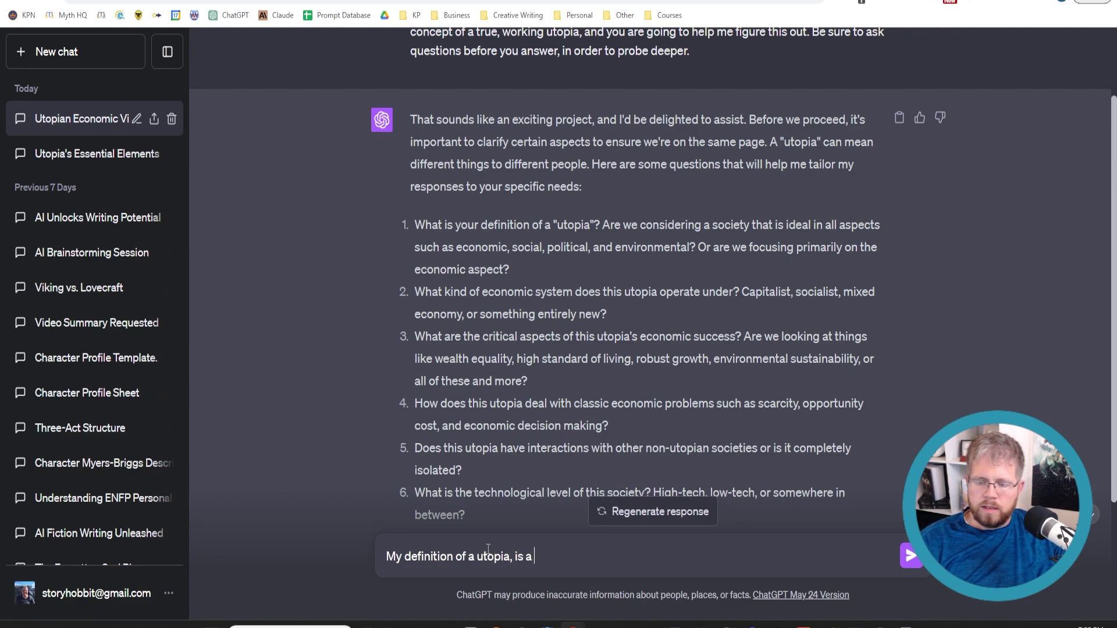
{"action": "type", "text": "state o"}
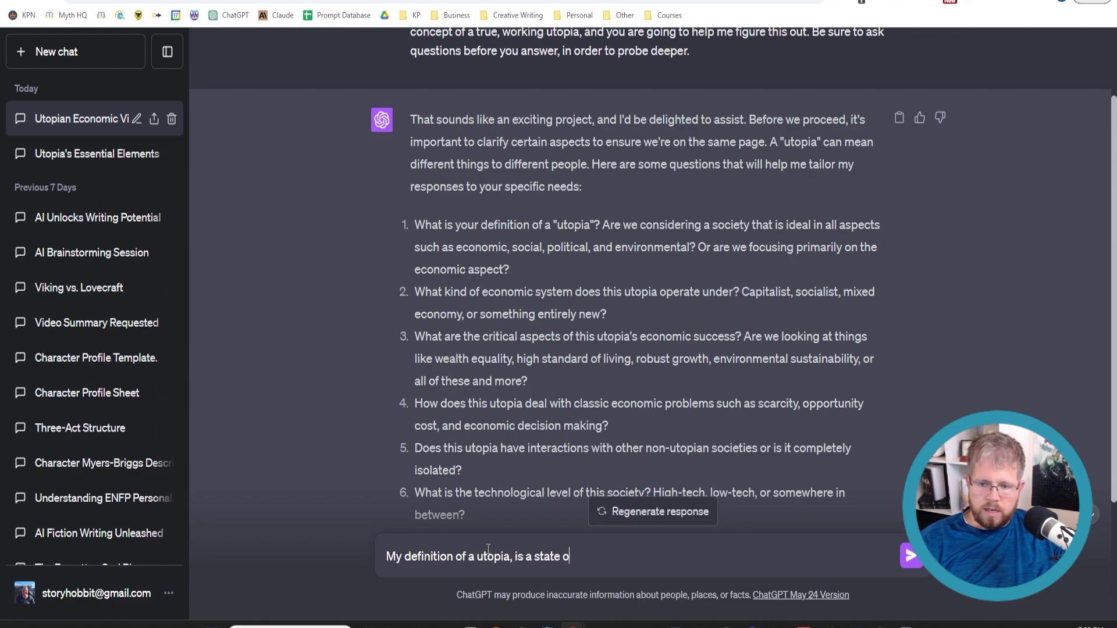
{"action": "type", "text": "f eco"}
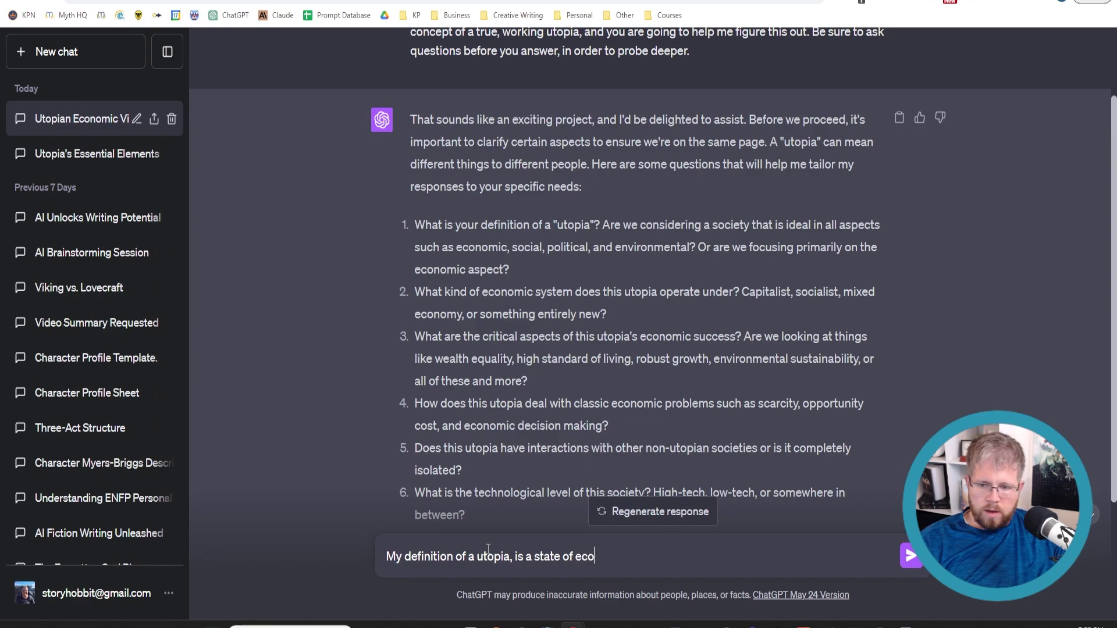
{"action": "type", "text": "nomic and social equality"}
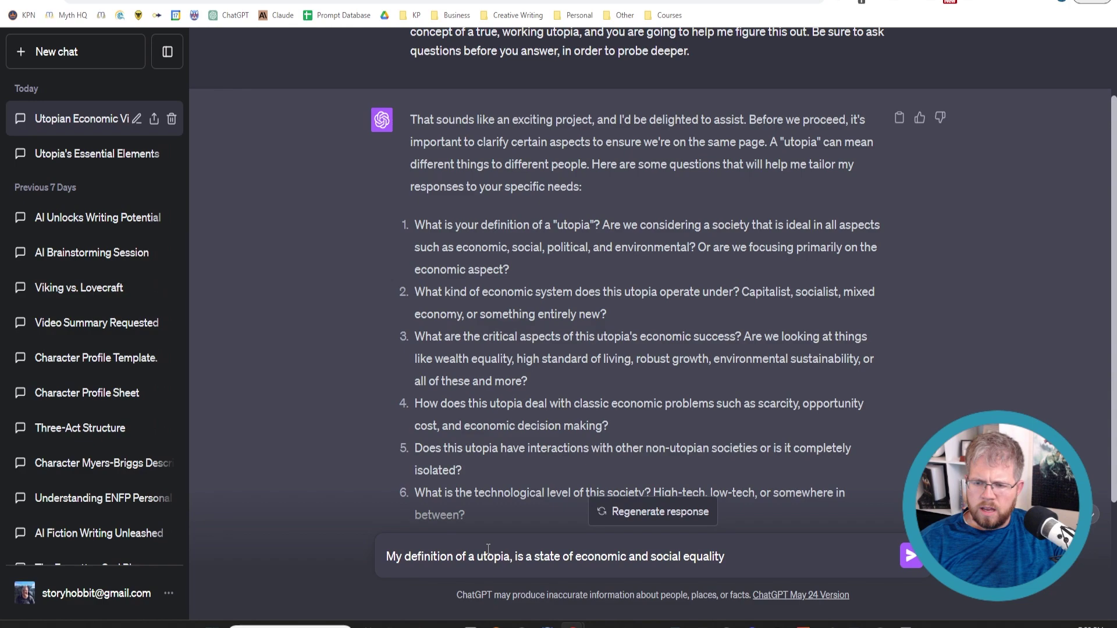
{"action": "type", "text": ", complete with "}
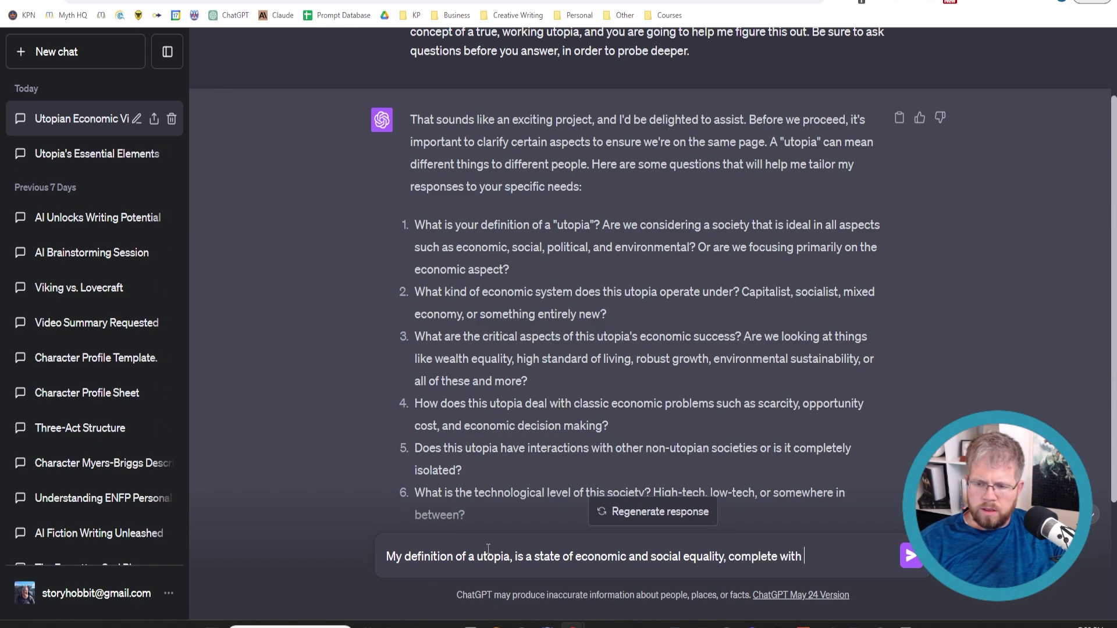
{"action": "type", "text": "most "}
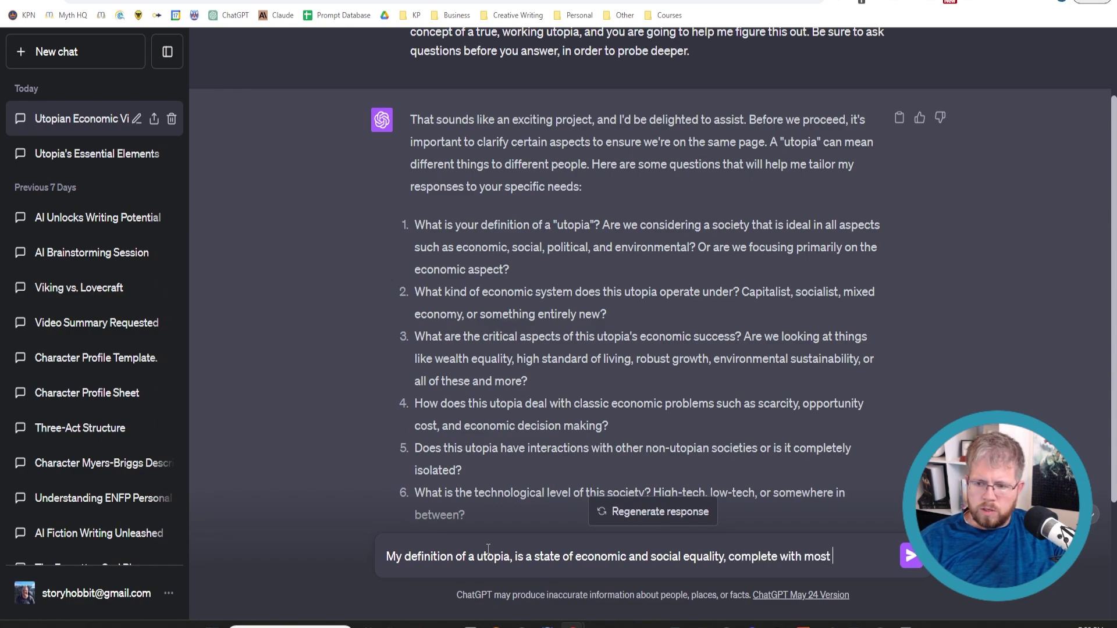
{"action": "type", "text": "hard "}
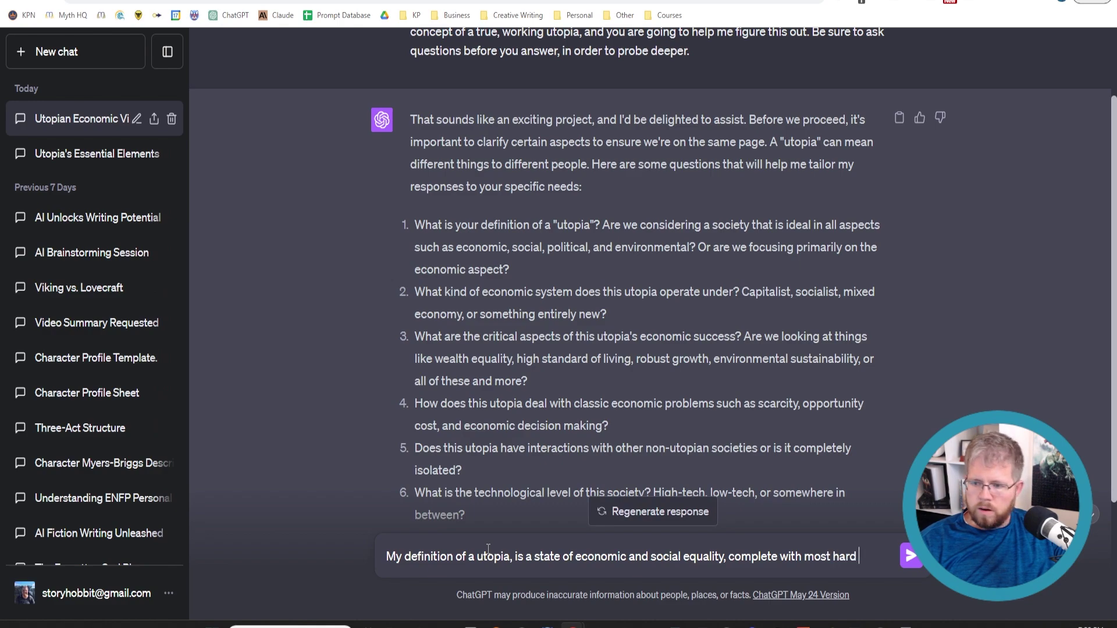
{"action": "type", "text": "labor tasks "}
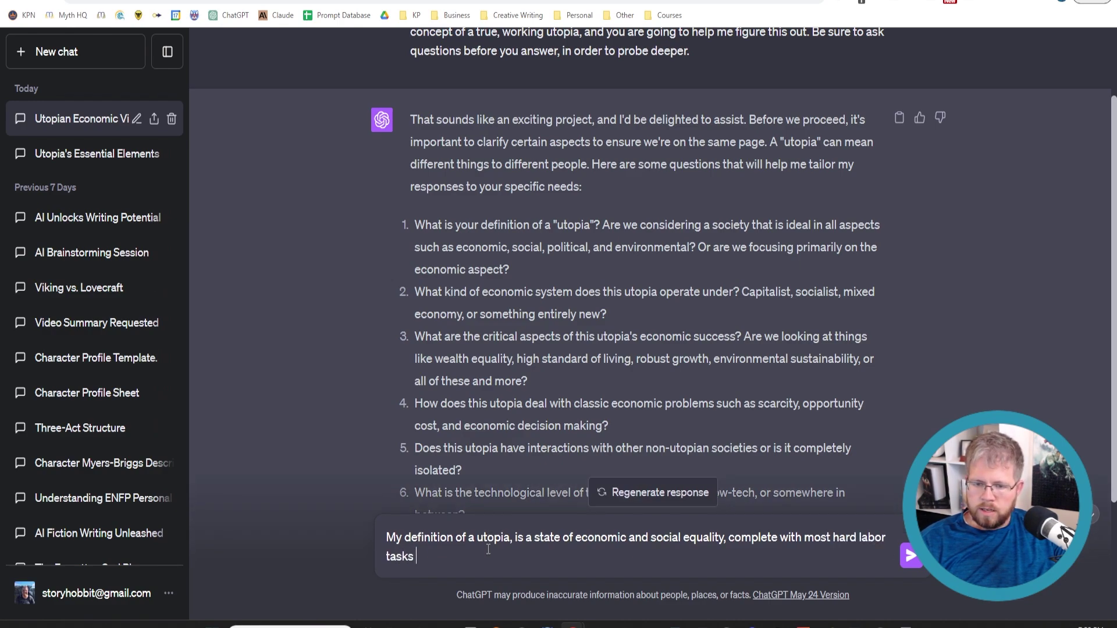
{"action": "type", "text": "taken care of"}
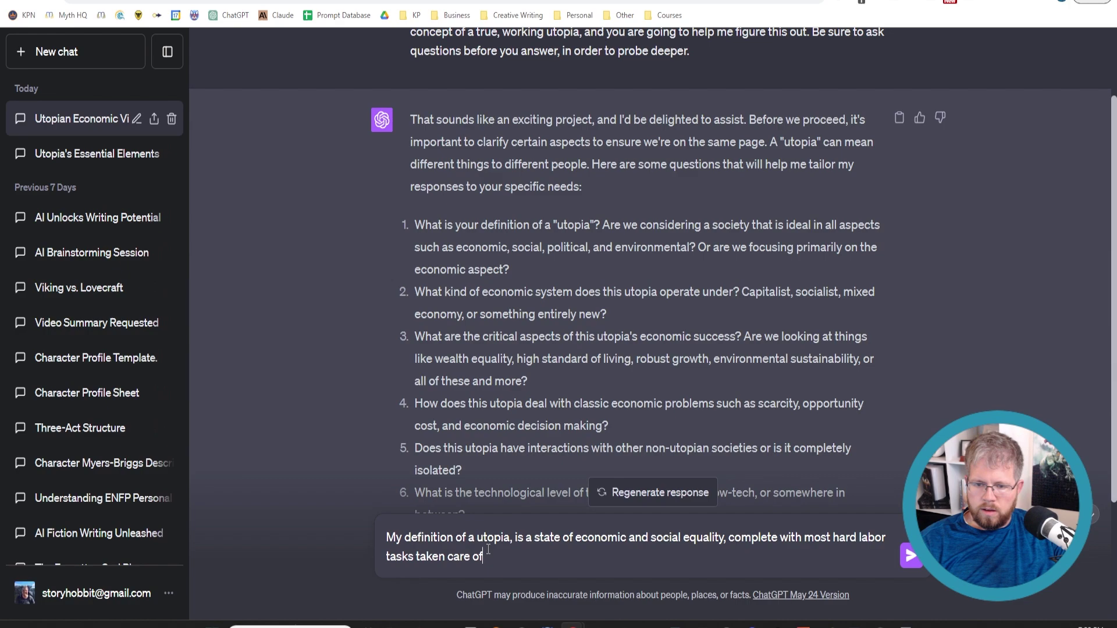
{"action": "type", "text": " automatically"}
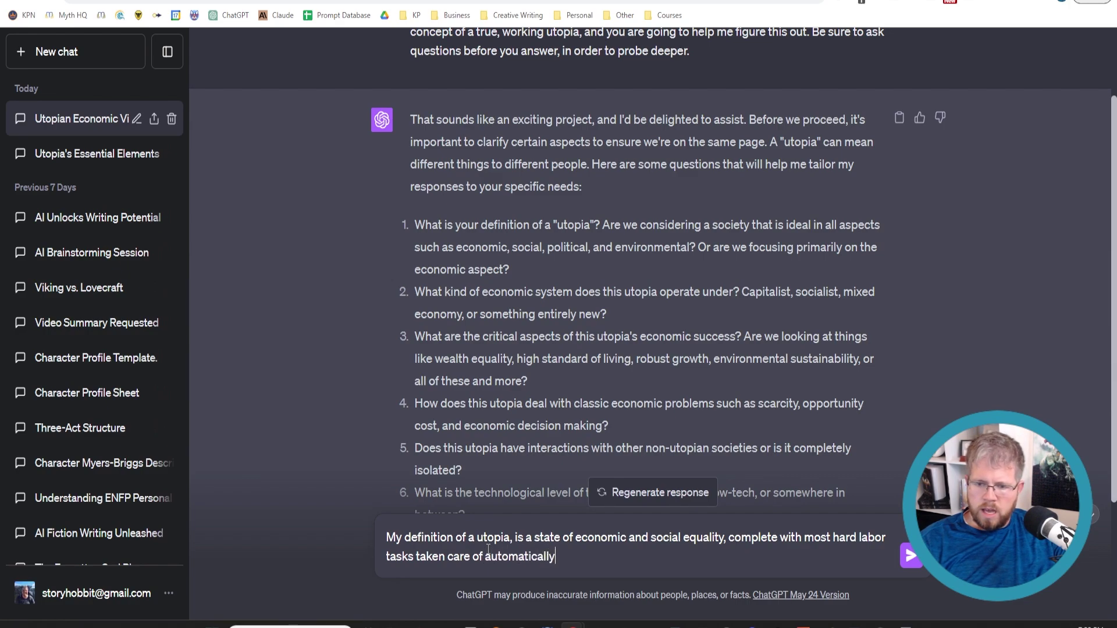
{"action": "type", "text": ", where people ar"}
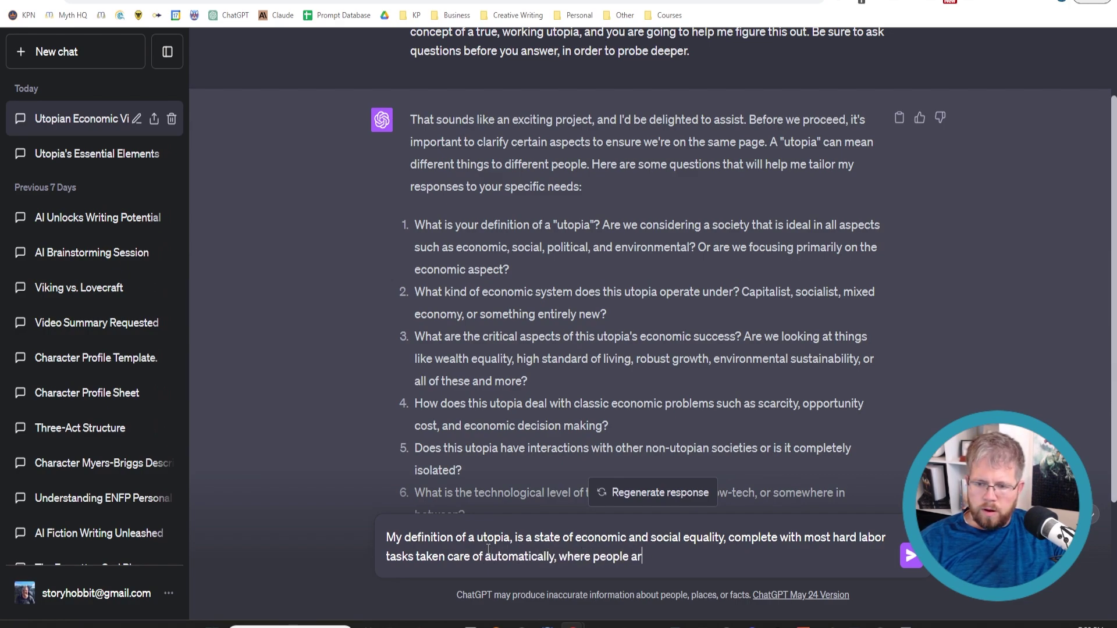
{"action": "type", "text": "e free to work on what they"}
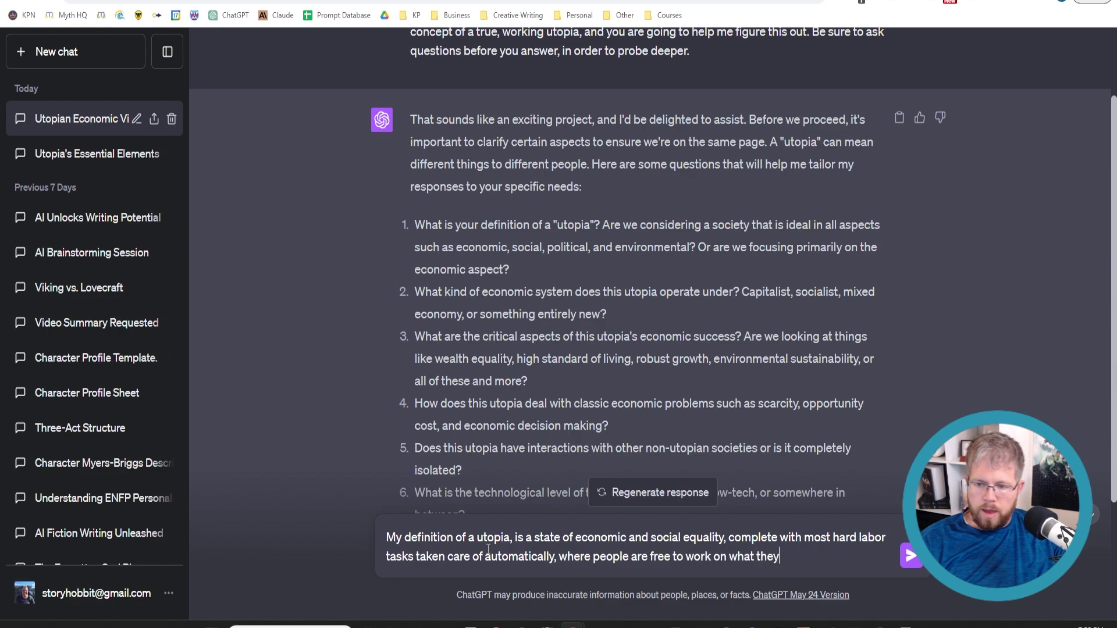
{"action": "type", "text": " want to work on, "}
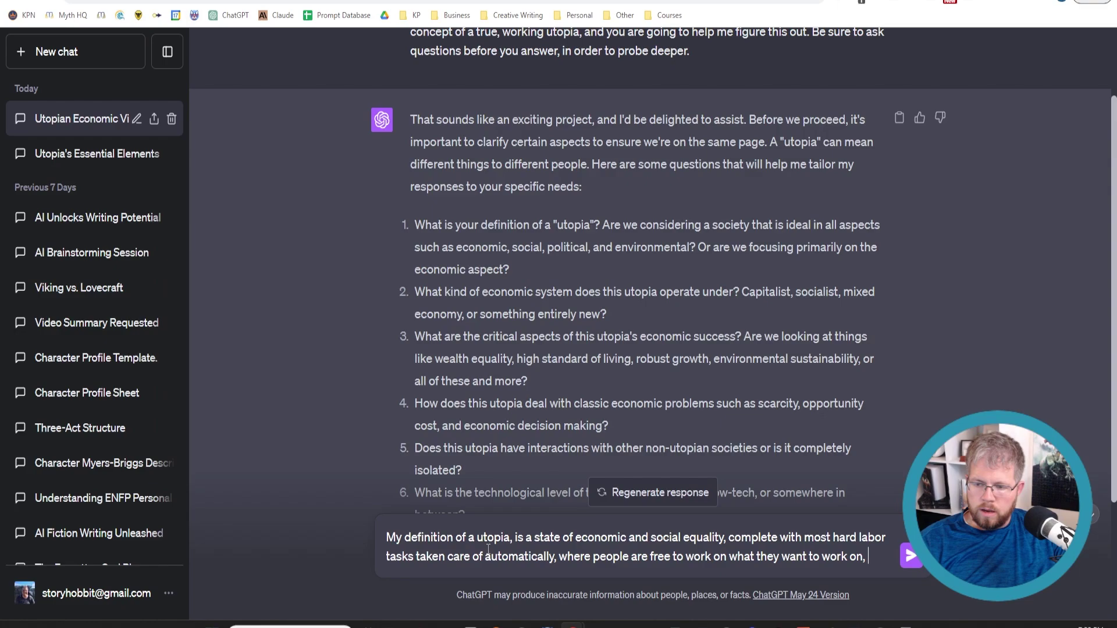
{"action": "type", "text": "no matter "}
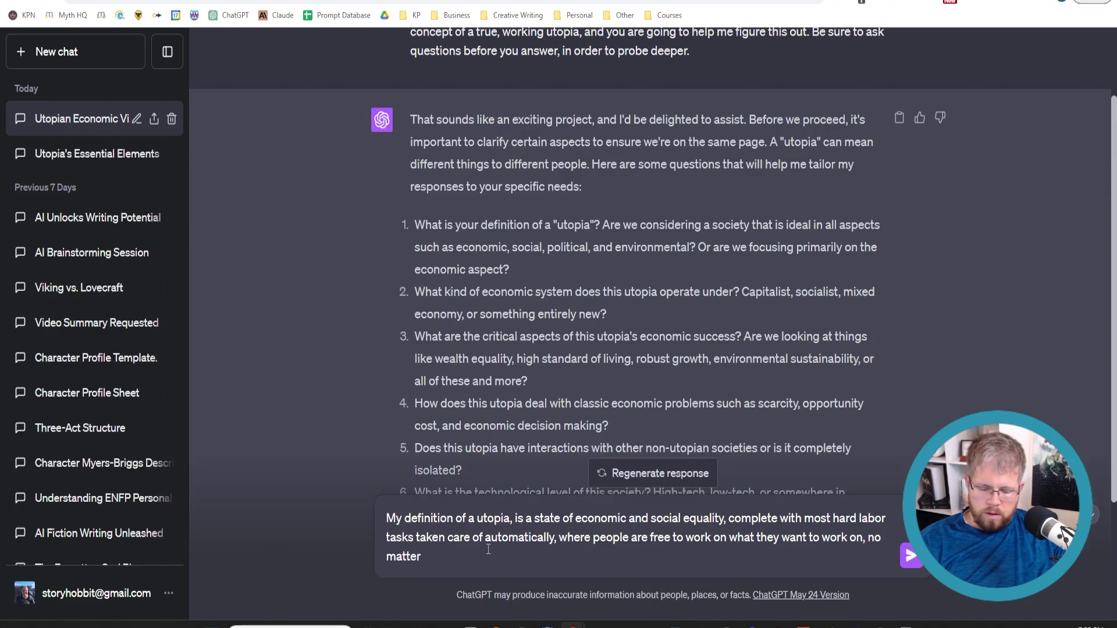
{"action": "type", "text": "what the subject"}
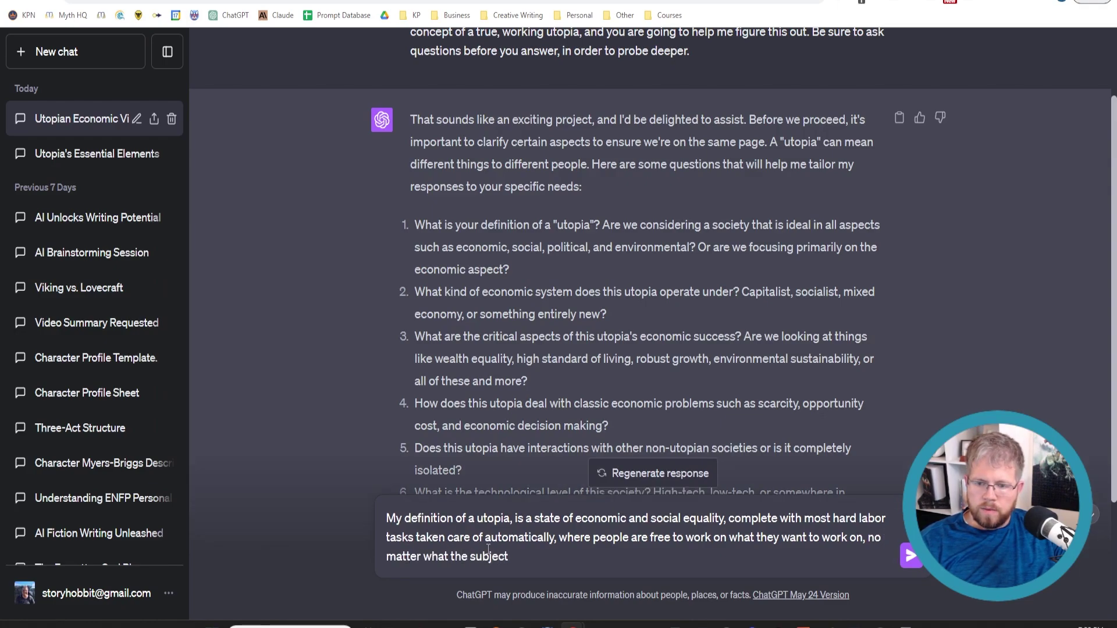
{"action": "type", "text": ", and have plenty of leisure"}
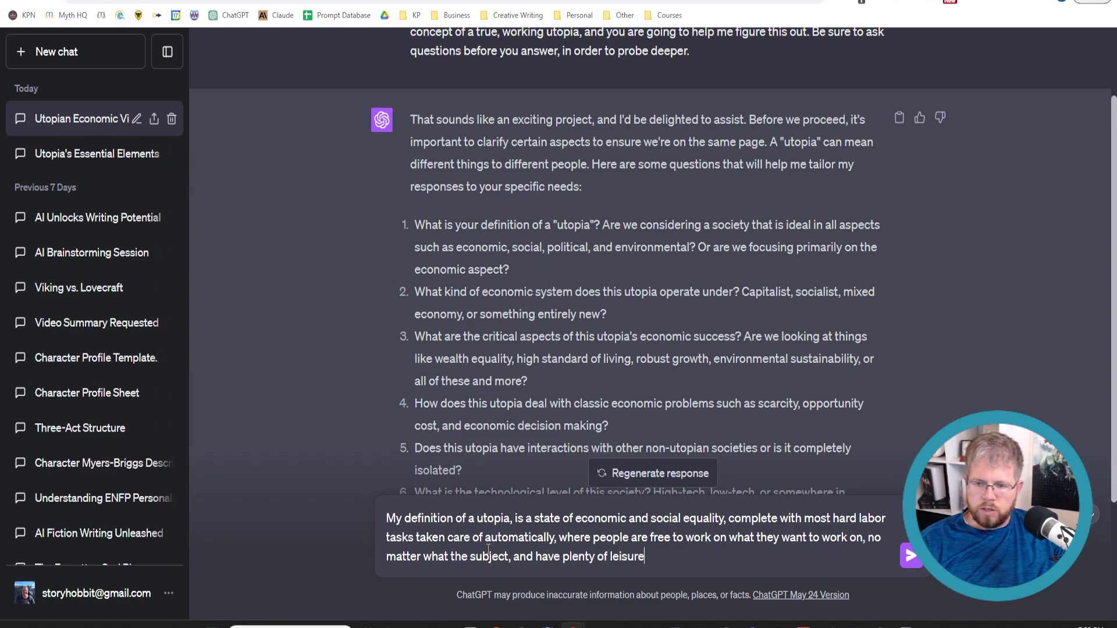
{"action": "type", "text": " time to spend with fa"}
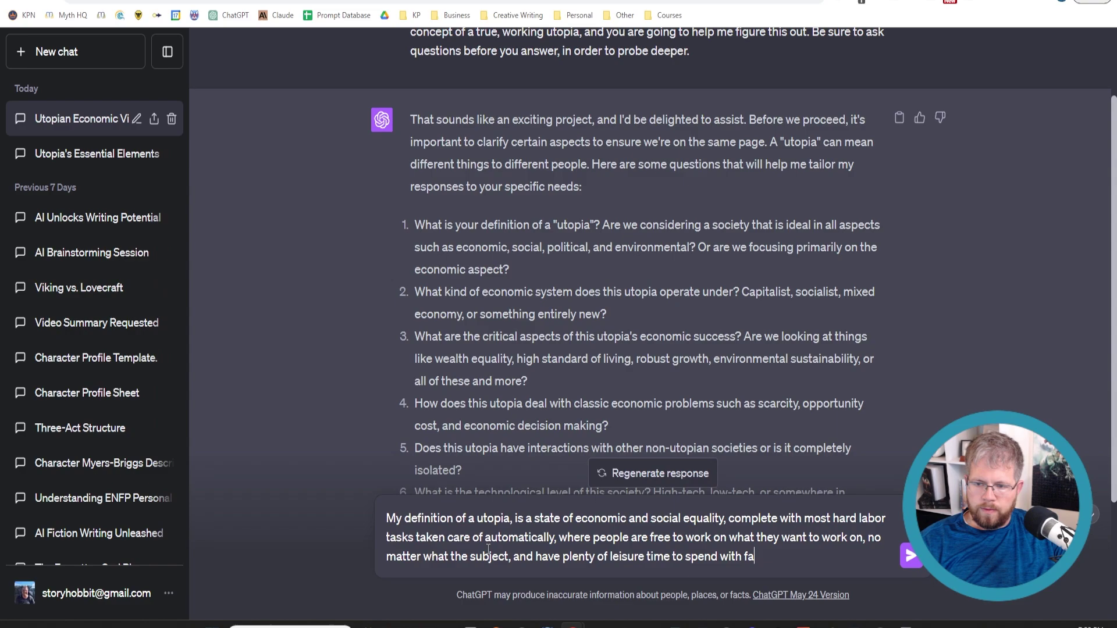
{"action": "type", "text": "mily and friends."}
{"action": "key", "text": "Return"}
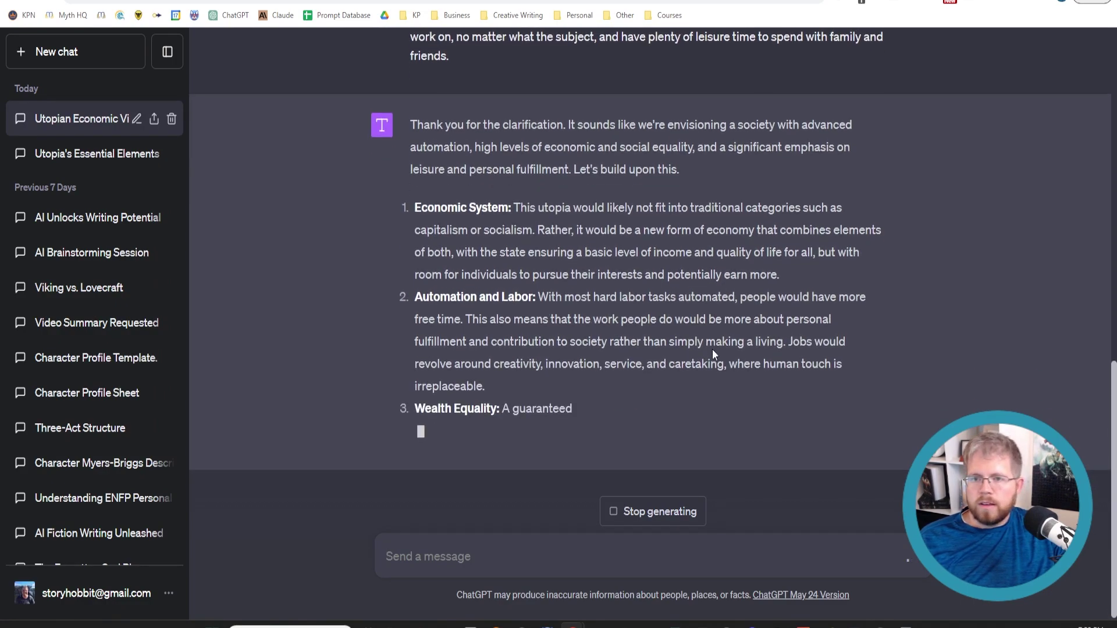
Step: Scroll through GPT-4's reply on economic system, automation, wealth equality and scarcity as it generates
{"action": "scroll", "coordinate": [712, 349], "scroll_direction": "up", "scroll_amount": 2}
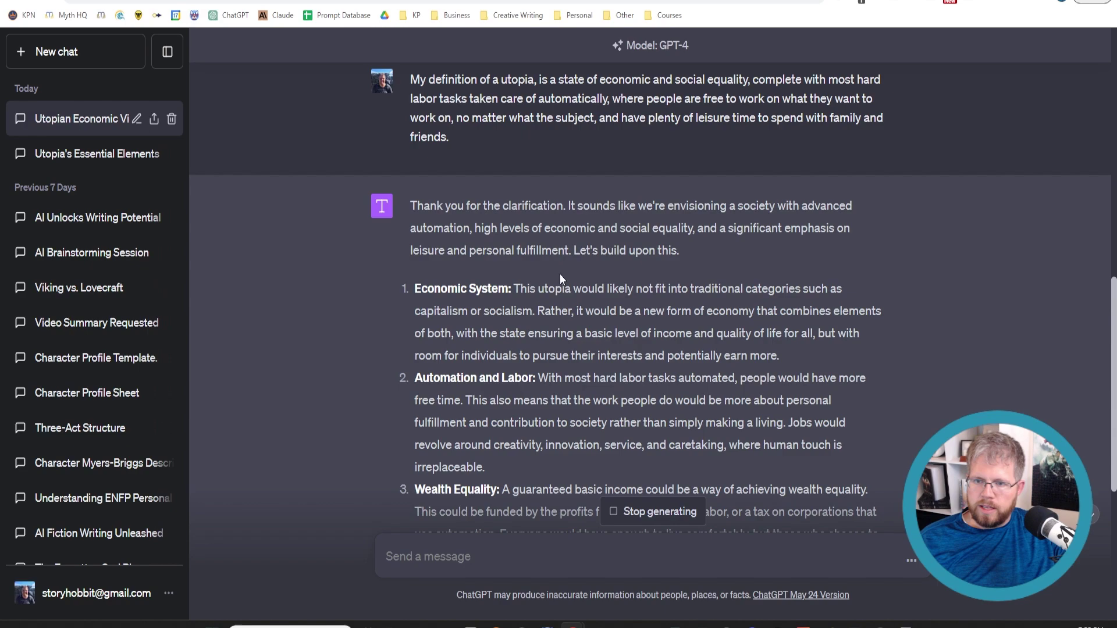
{"action": "scroll", "coordinate": [587, 169], "scroll_direction": "down", "scroll_amount": 3}
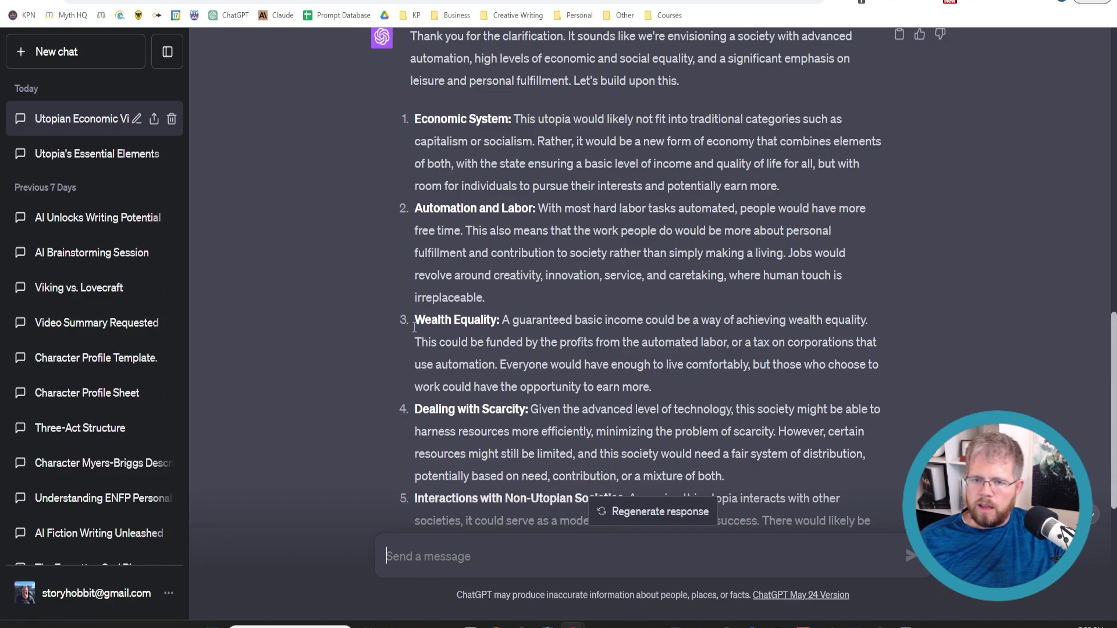
{"action": "scroll", "coordinate": [414, 327], "scroll_direction": "down", "scroll_amount": 4}
{"action": "scroll", "coordinate": [437, 309], "scroll_direction": "down", "scroll_amount": 2}
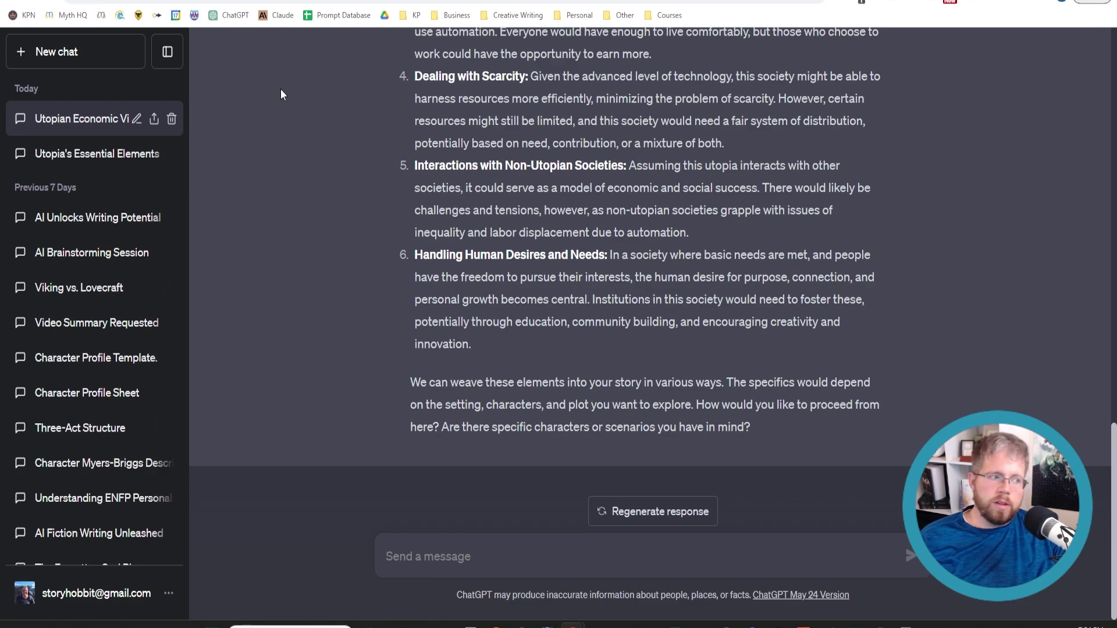
{"action": "scroll", "coordinate": [474, 423], "scroll_direction": "up", "scroll_amount": 10}
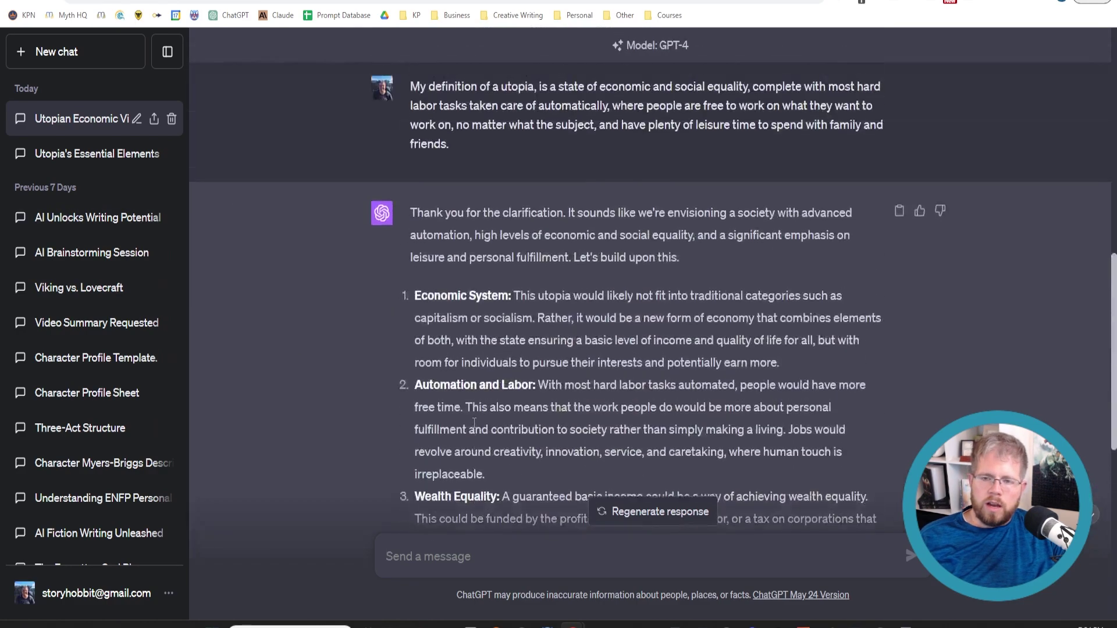
{"action": "scroll", "coordinate": [474, 423], "scroll_direction": "up", "scroll_amount": 2}
{"action": "scroll", "coordinate": [453, 416], "scroll_direction": "down", "scroll_amount": 10}
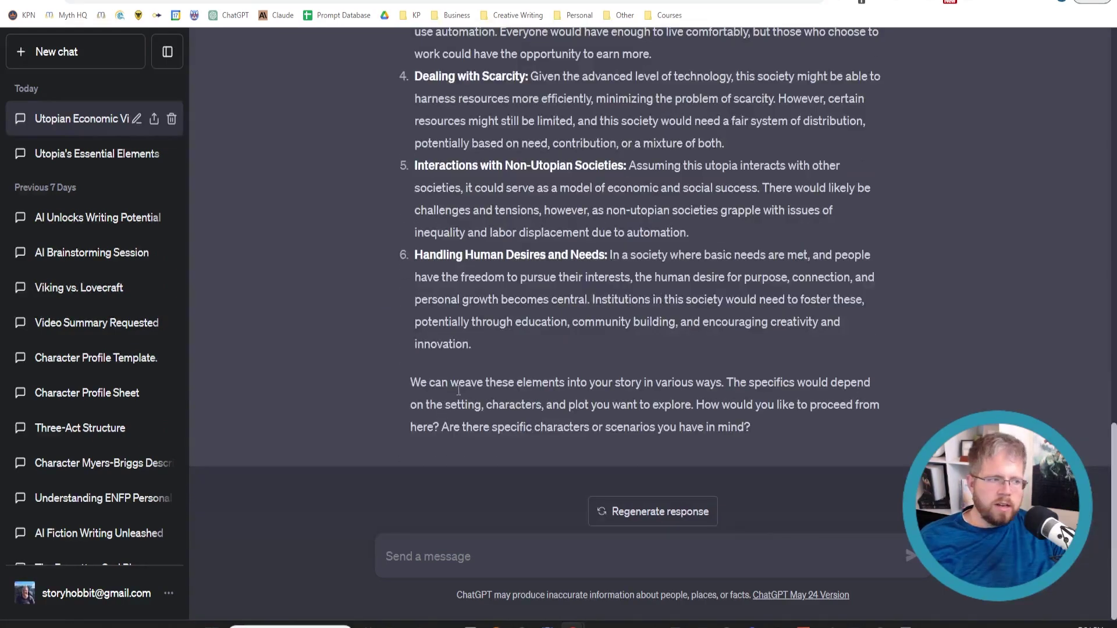
{"action": "scroll", "coordinate": [534, 293], "scroll_direction": "up", "scroll_amount": 3}
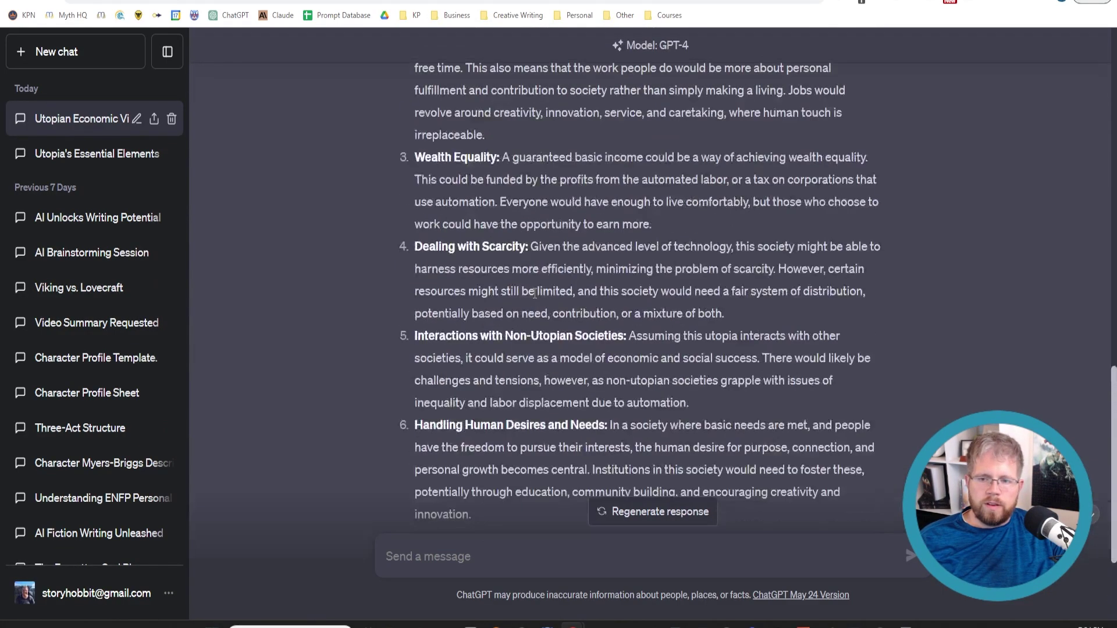
{"action": "scroll", "coordinate": [533, 292], "scroll_direction": "up", "scroll_amount": 4}
{"action": "scroll", "coordinate": [523, 308], "scroll_direction": "down", "scroll_amount": 7}
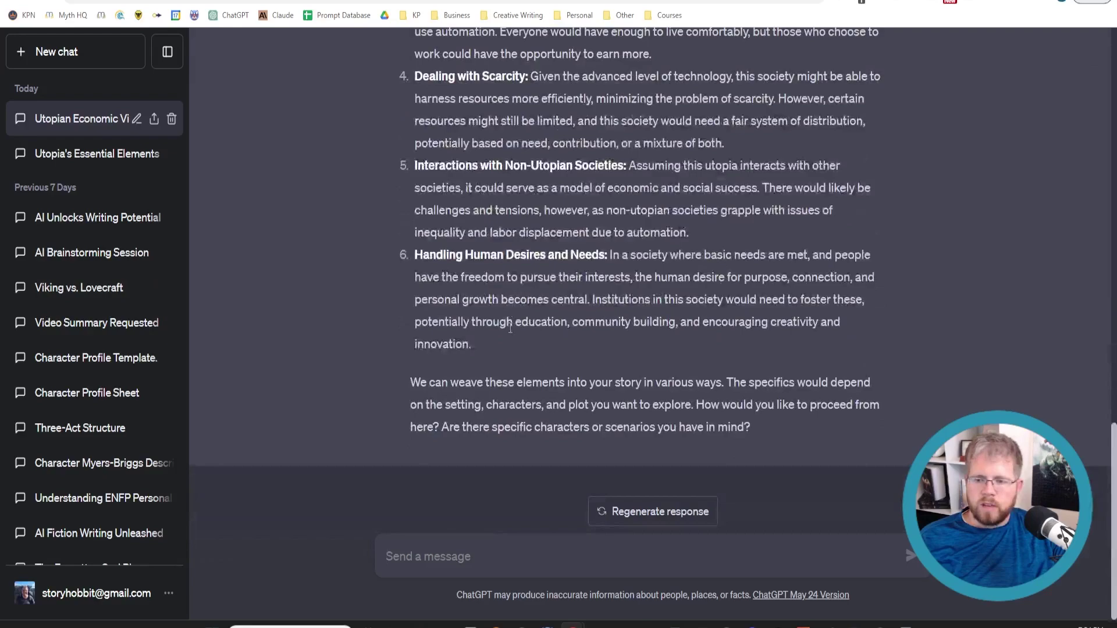